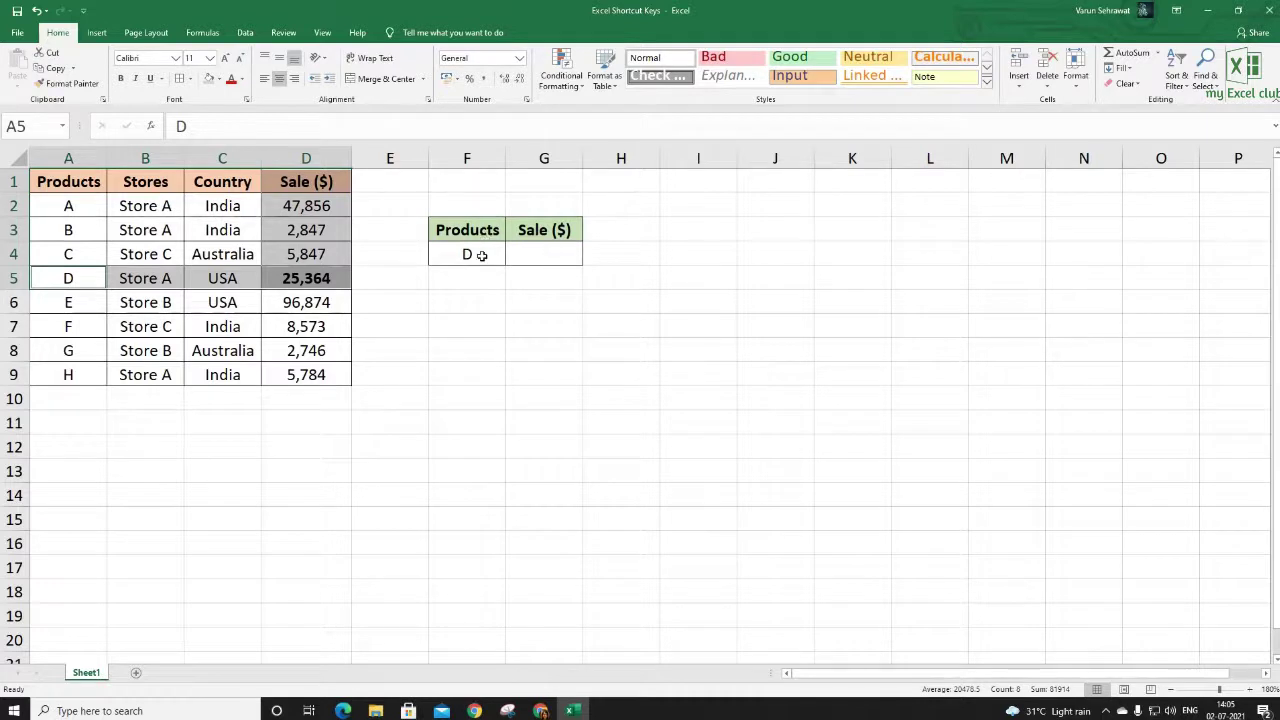
Enter =VLOOKUP(F4,A2:D9,4,0) in G4 to look up the sale for the product in F4.
left_click(529, 256)
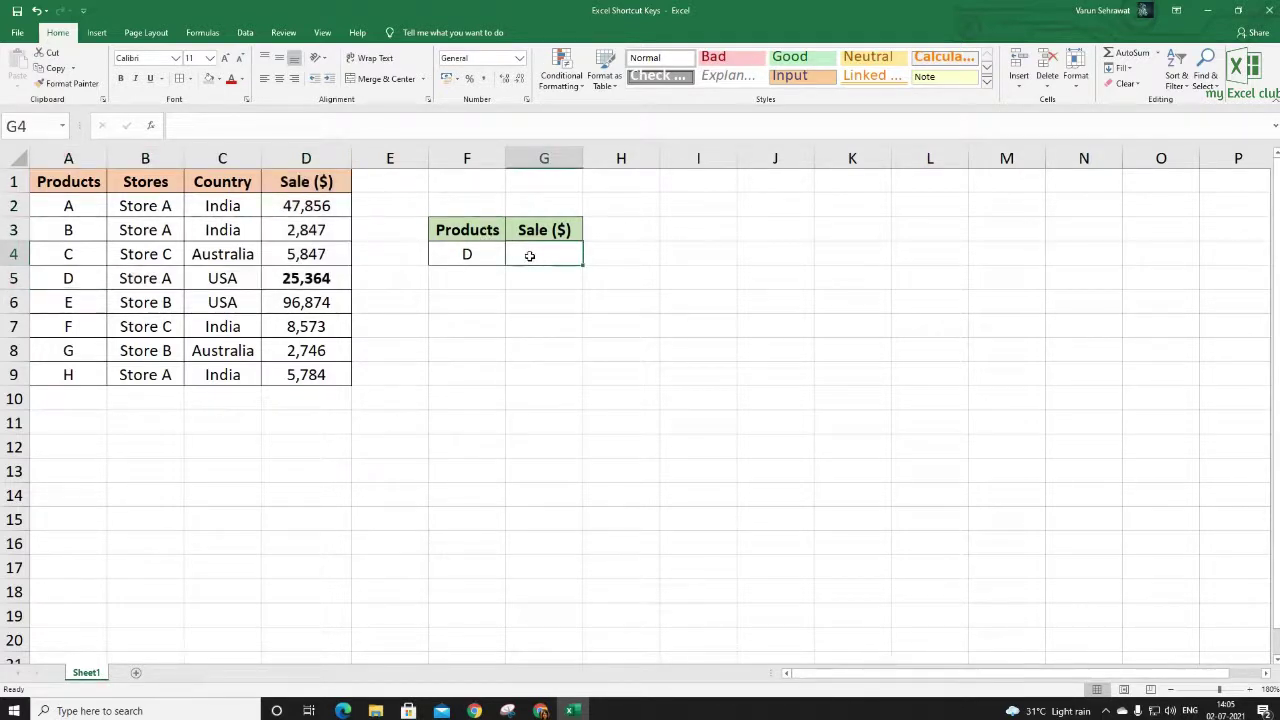
type("=vlookup")
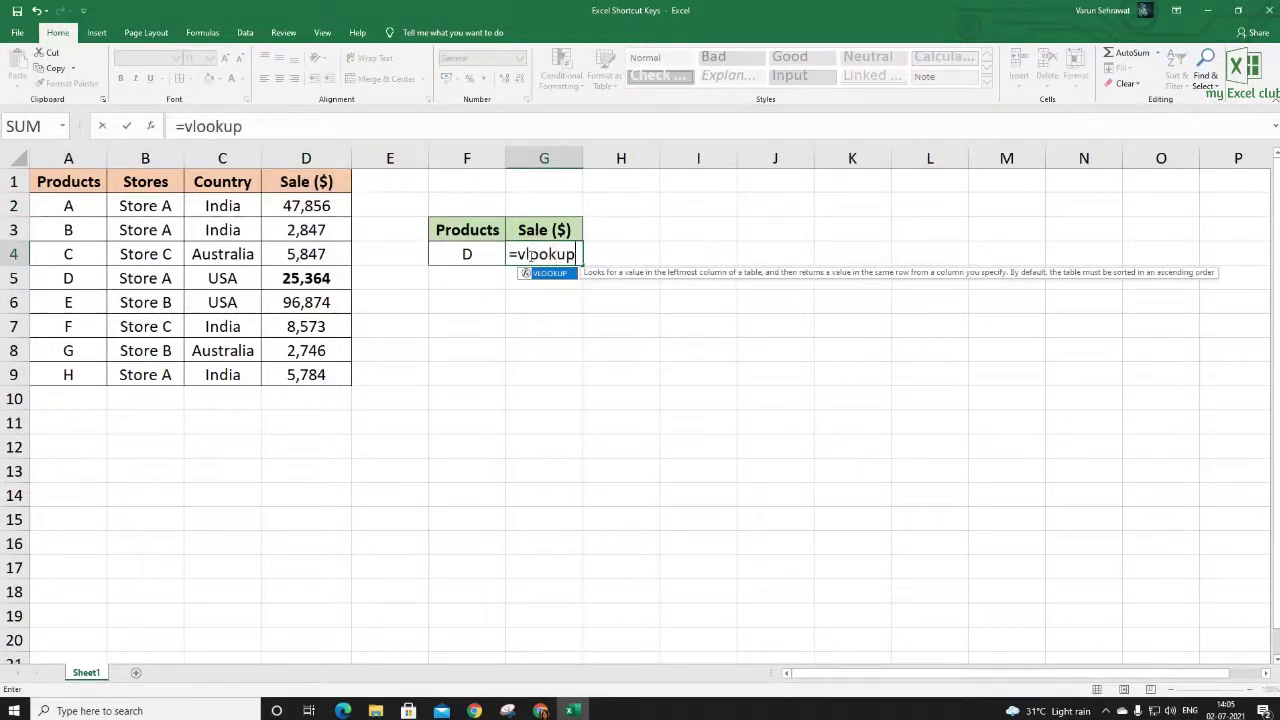
type("(")
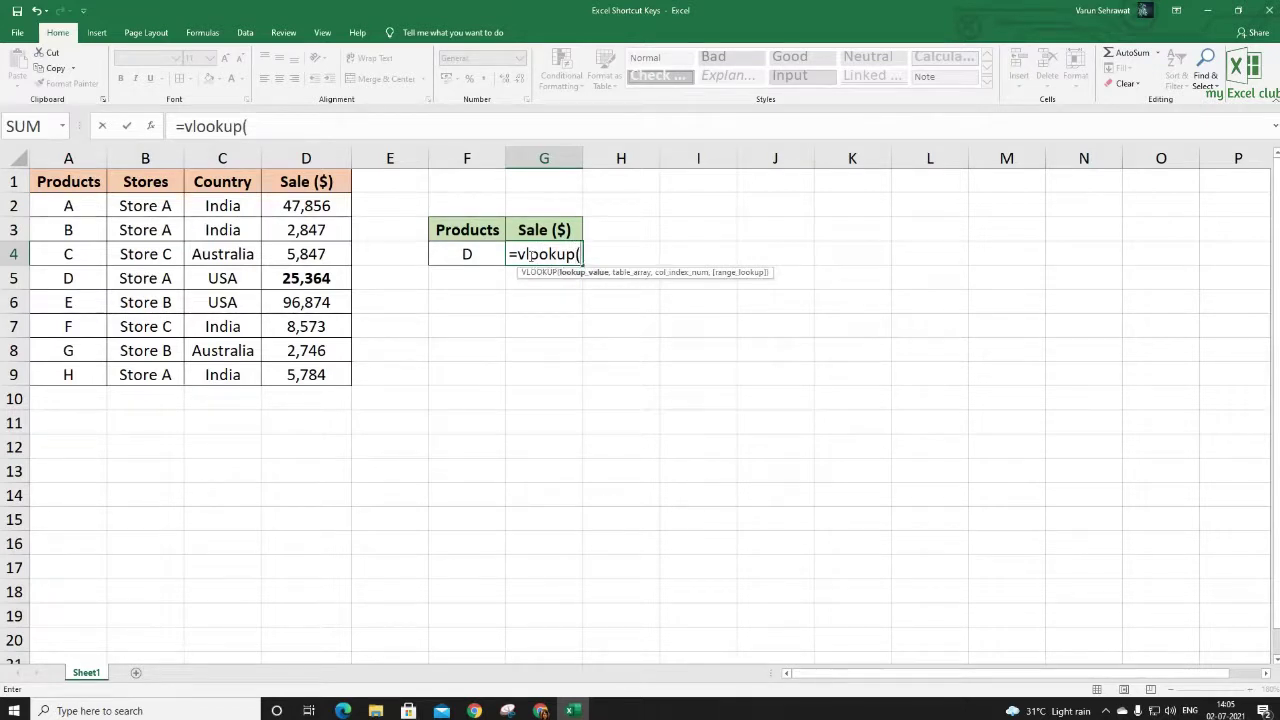
left_click(469, 253)
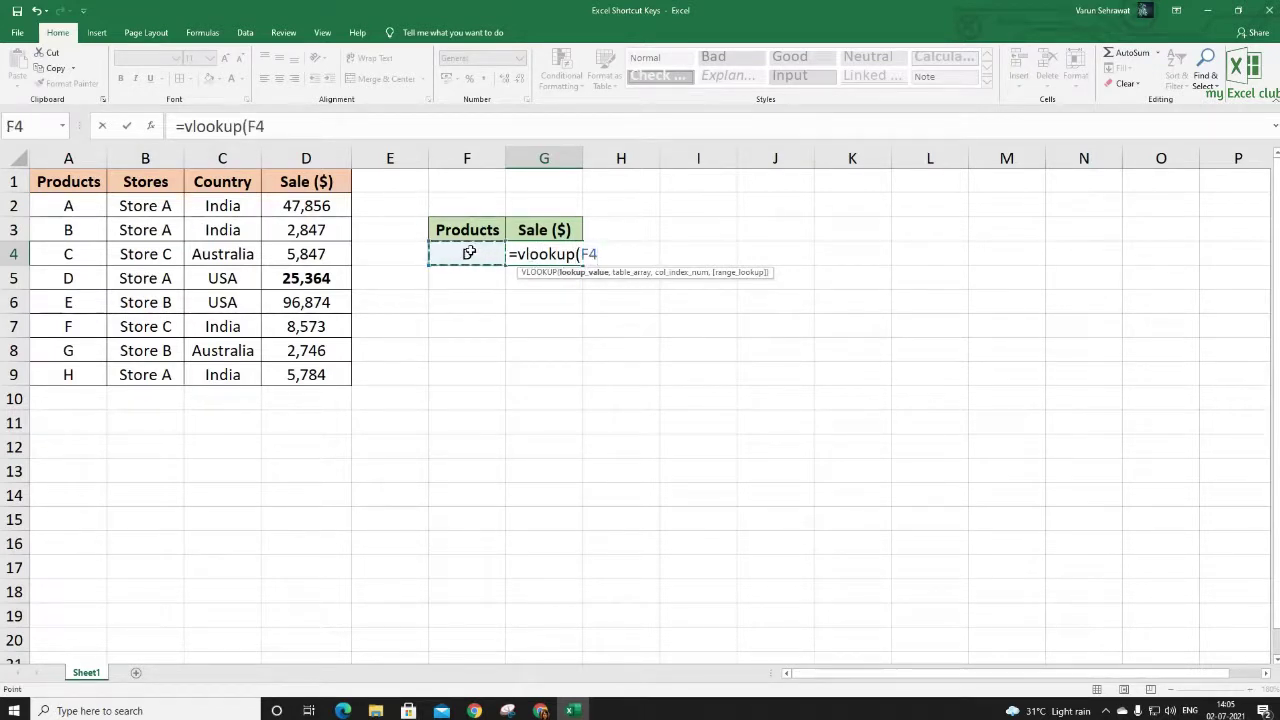
type(",")
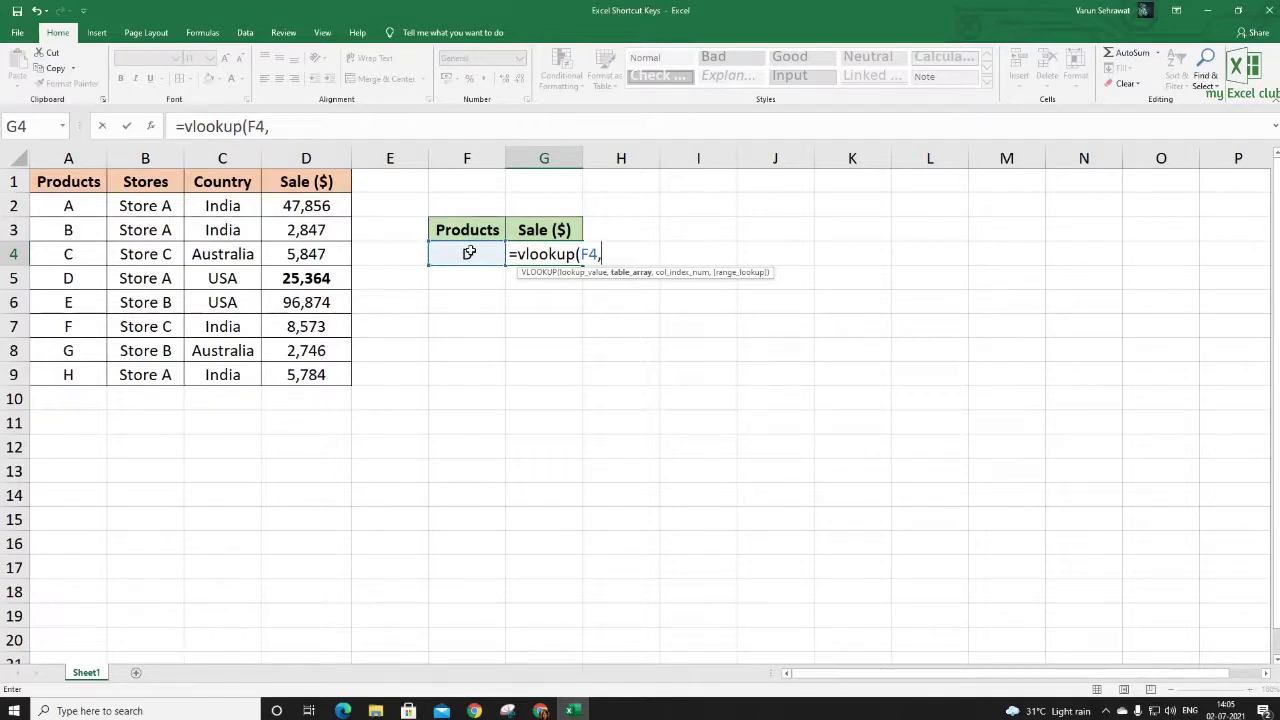
left_click_drag(66, 196, 309, 374)
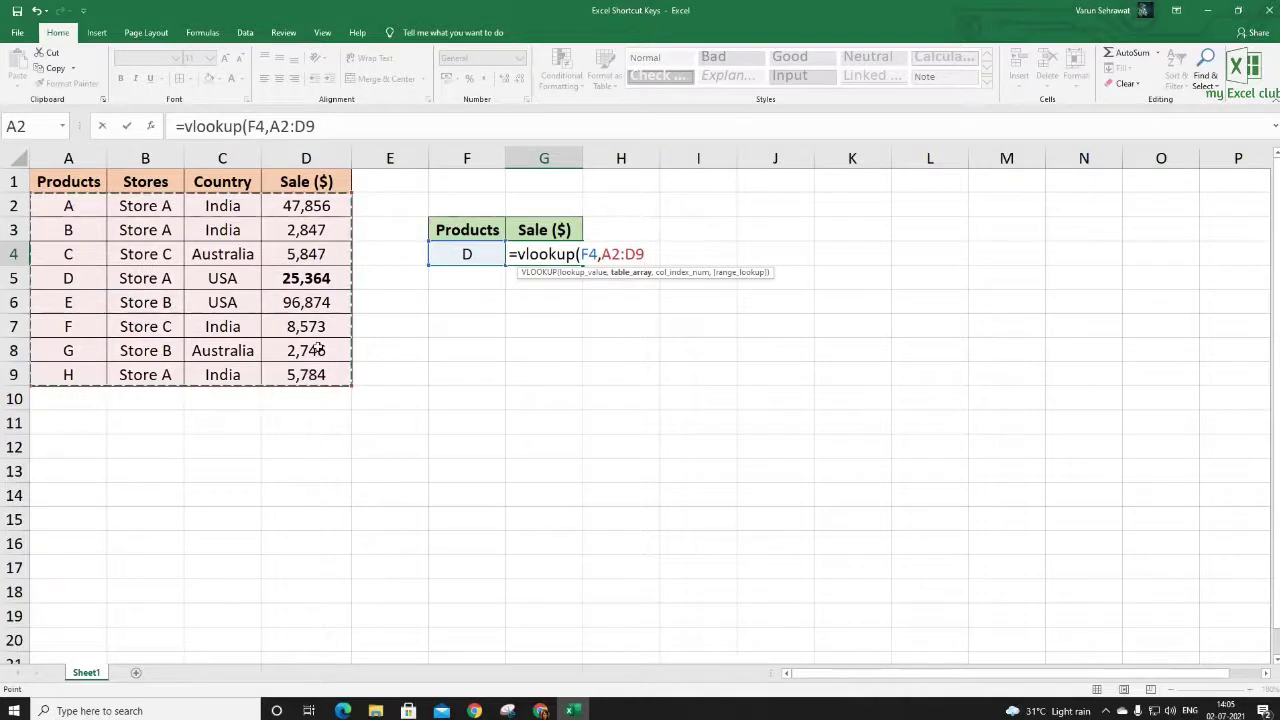
type(",")
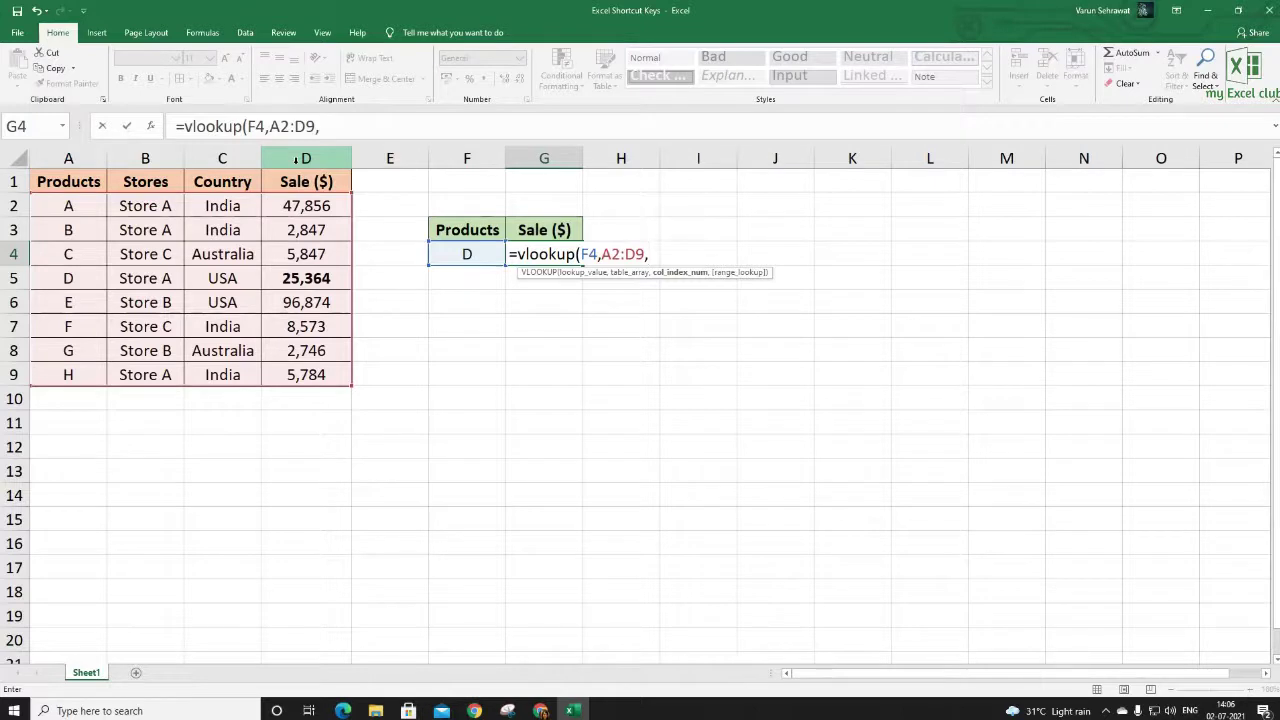
type("4,")
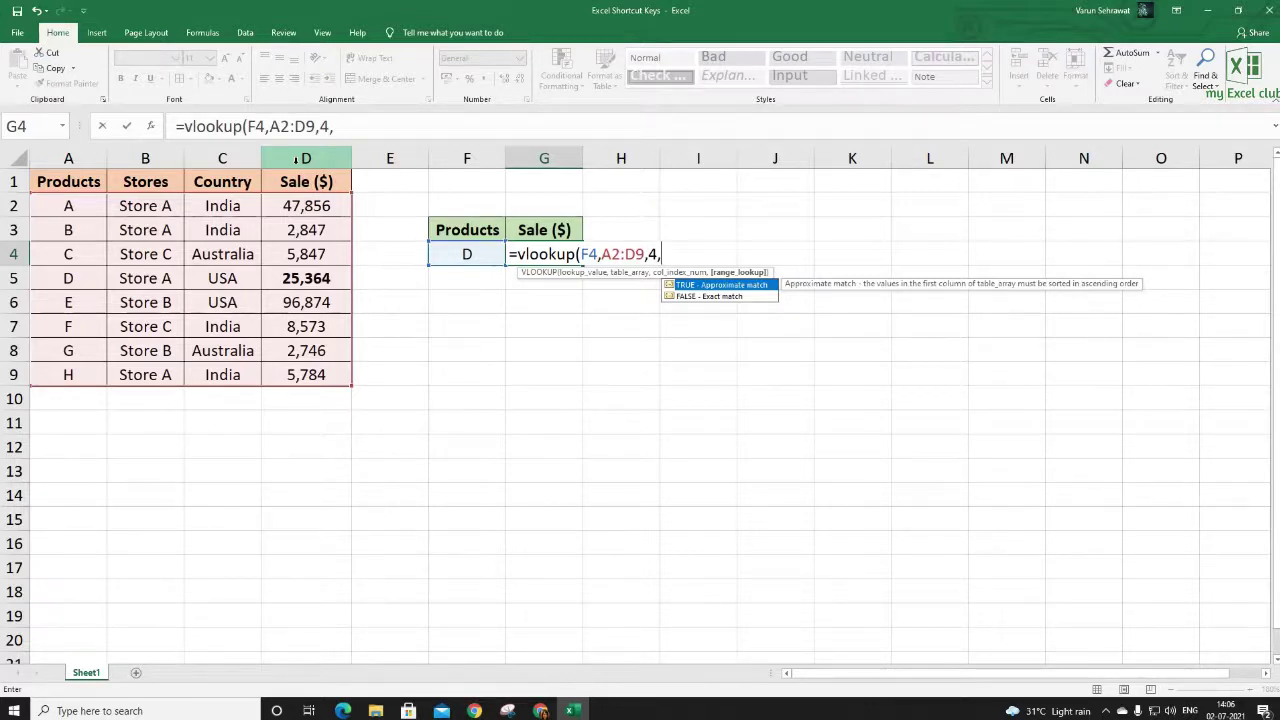
type("0)")
key("ctrl+Return")
key("Return")
key("Up")
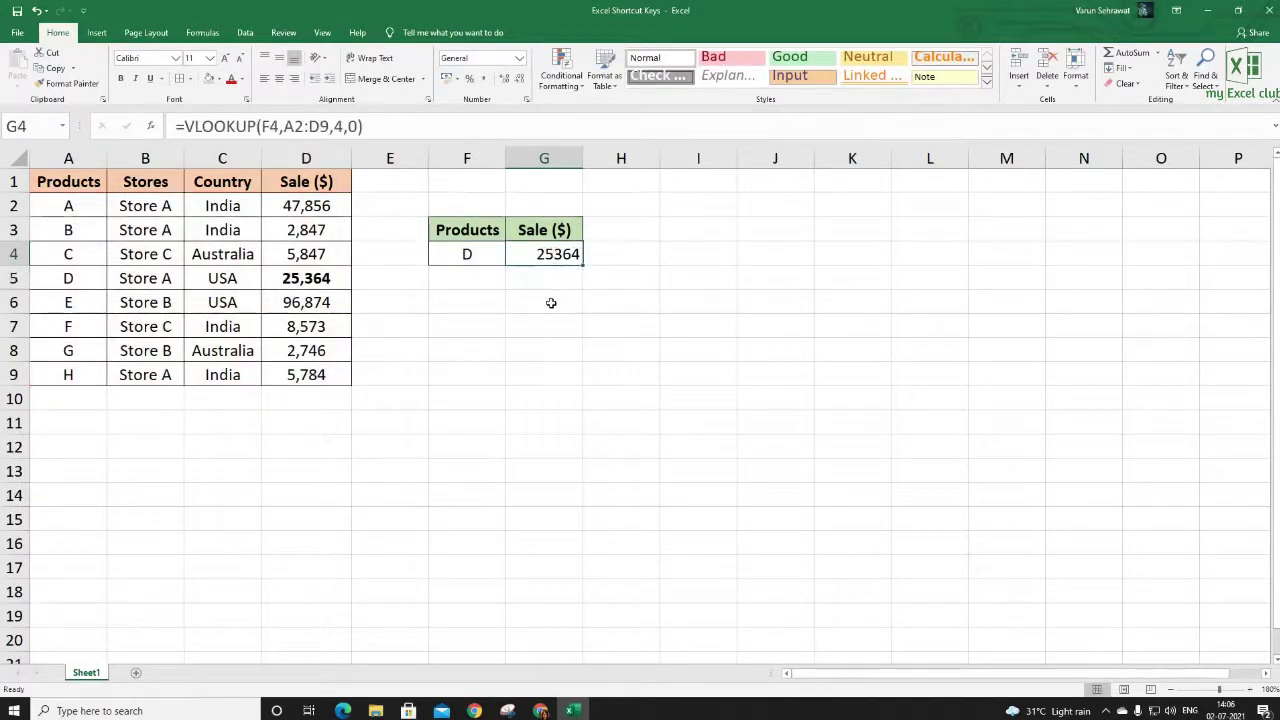
Trace how the lookup reaches the sale figure, highlighting product D's row and the span of columns A to D.
left_click_drag(306, 280, 110, 272)
left_click_drag(306, 181, 318, 260)
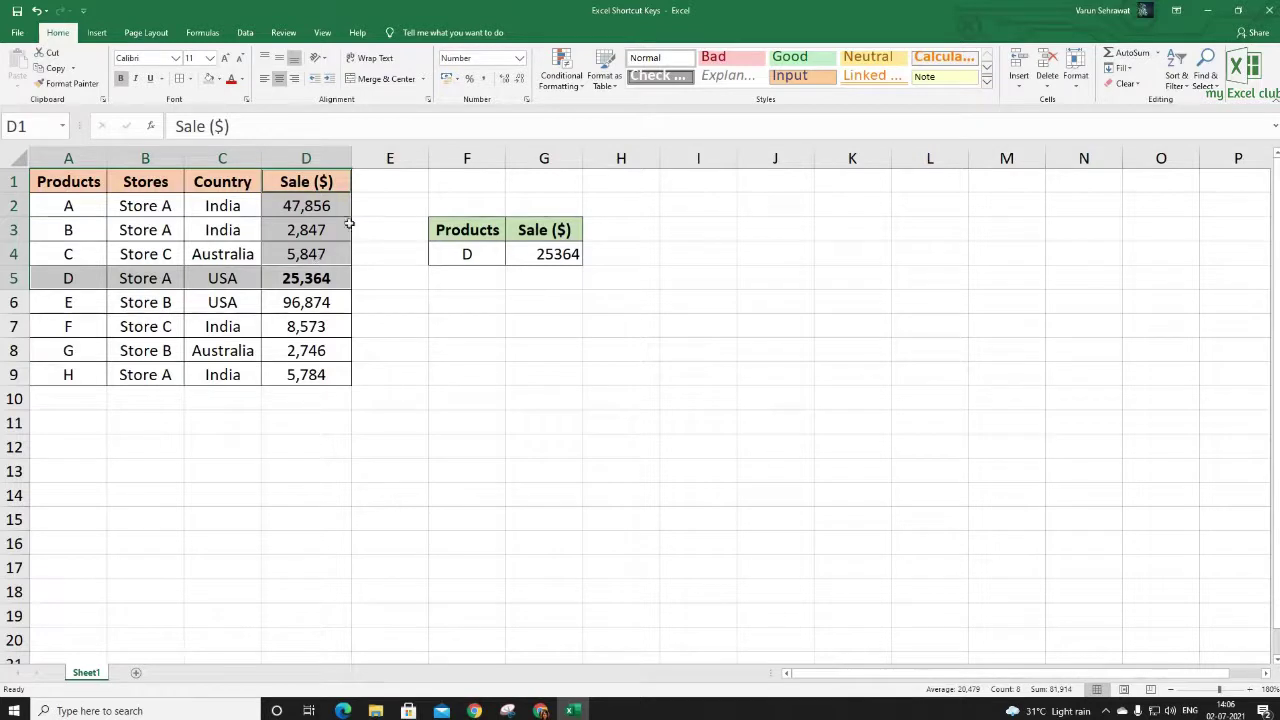
left_click_drag(68, 158, 332, 162)
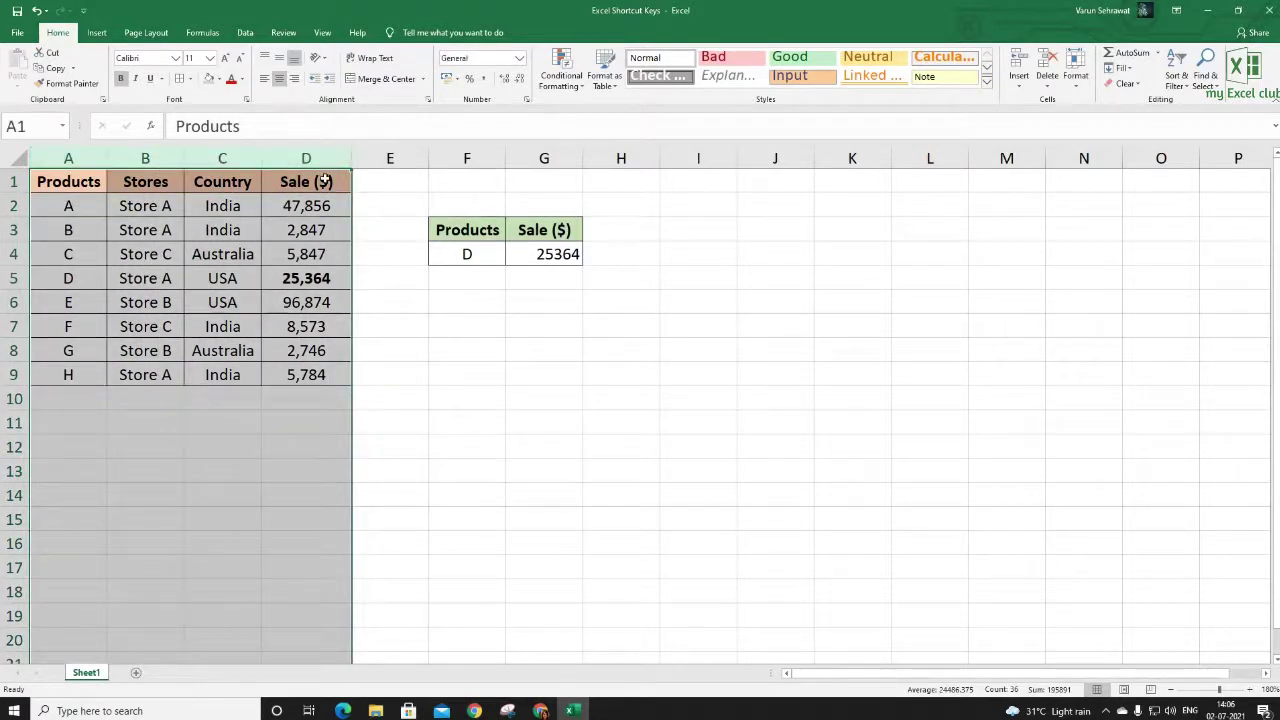
left_click_drag(329, 158, 66, 150)
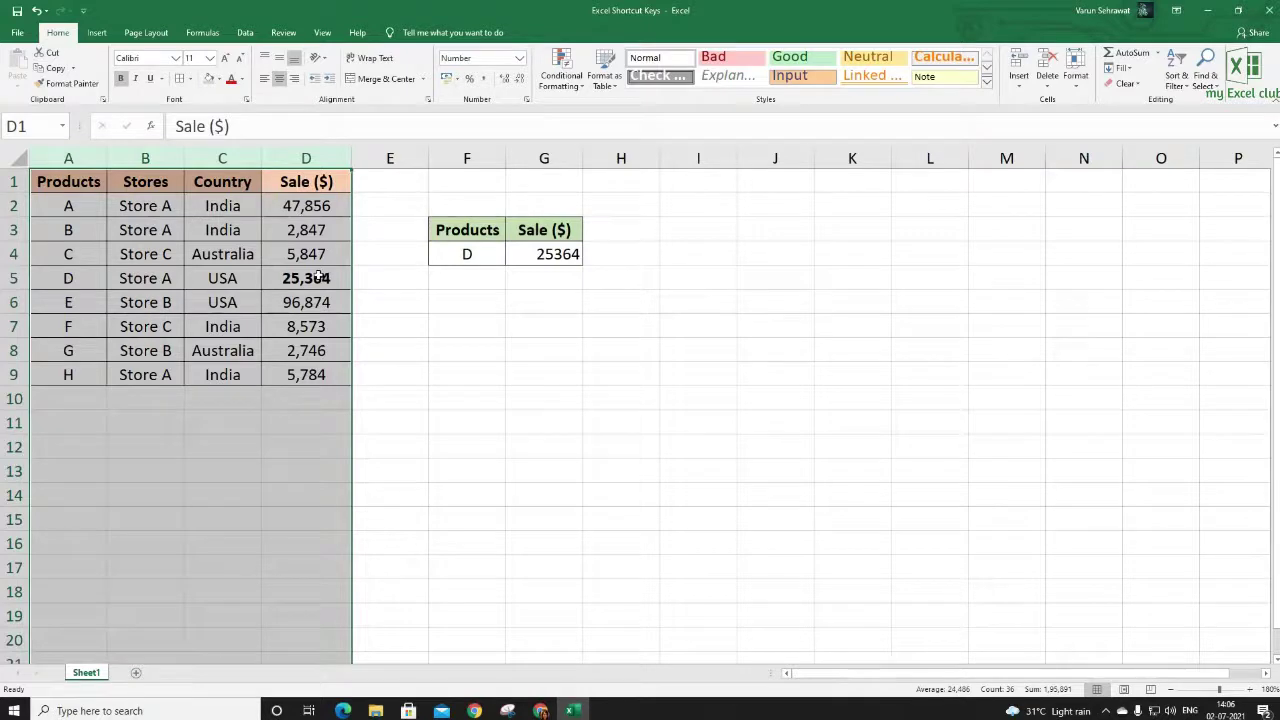
left_click(318, 278)
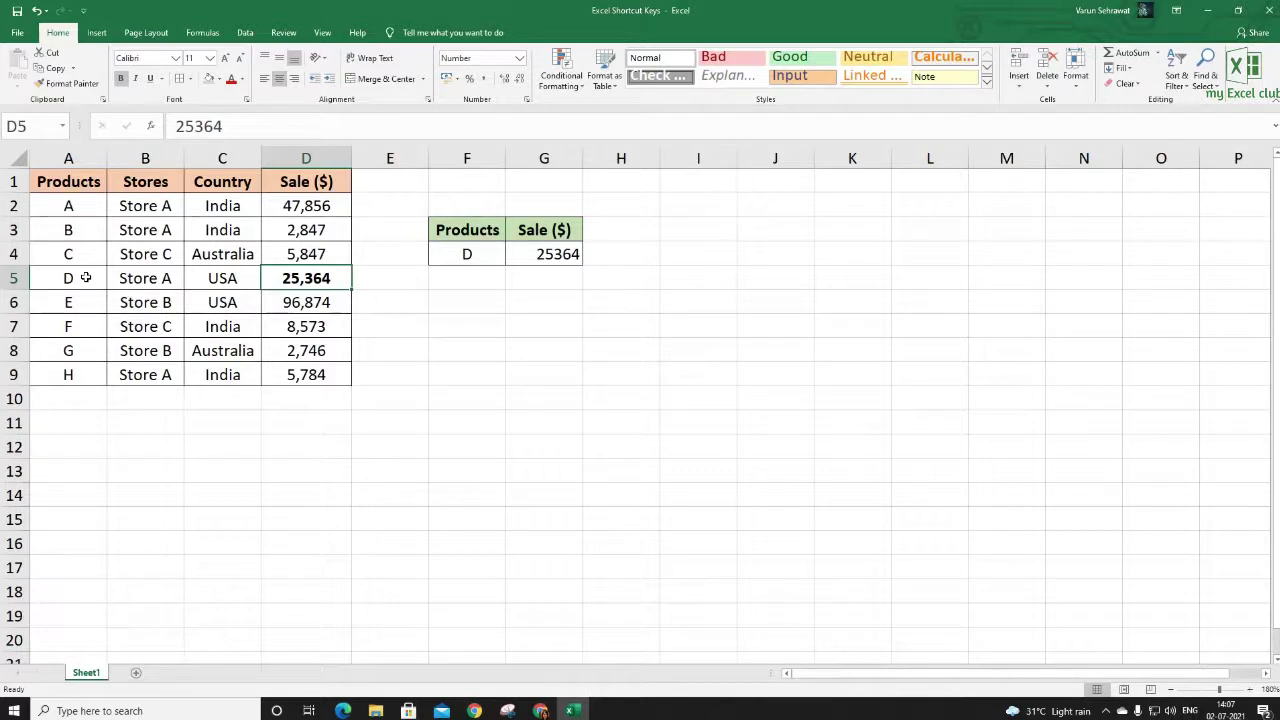
Change the product name in A7 to D so the product is duplicated in the table.
left_click(83, 327)
type("D")
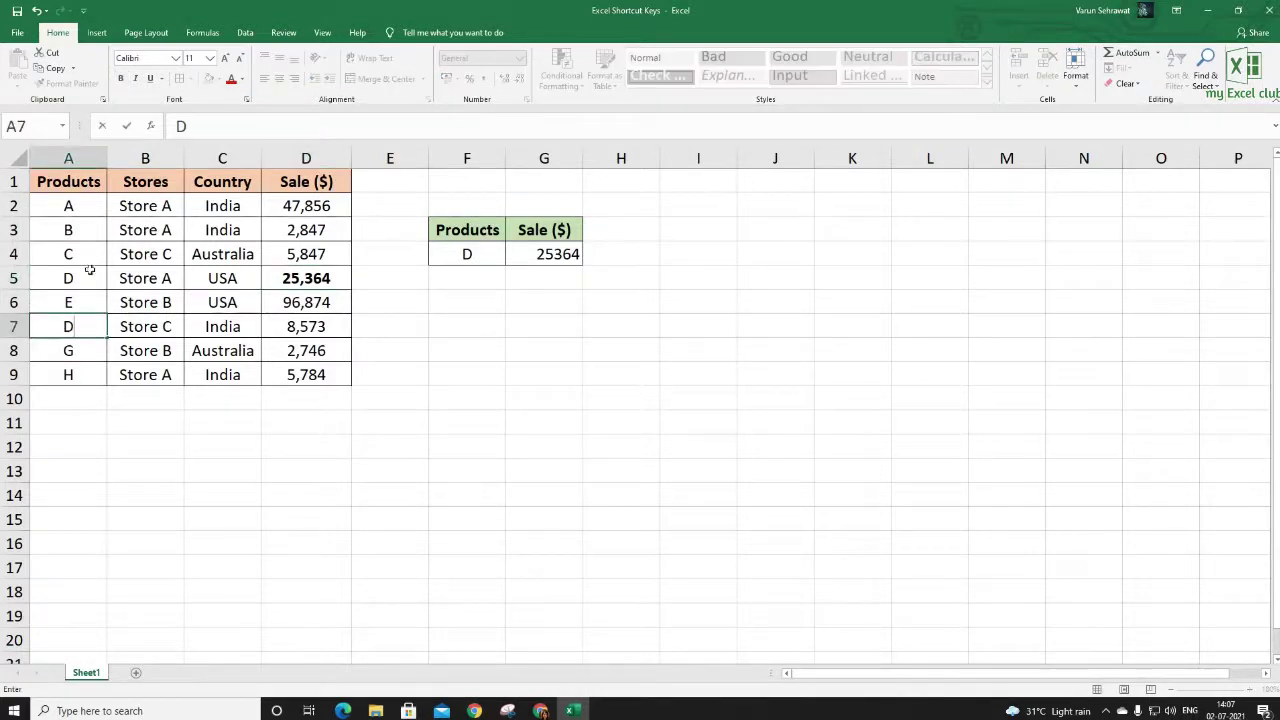
left_click(80, 157)
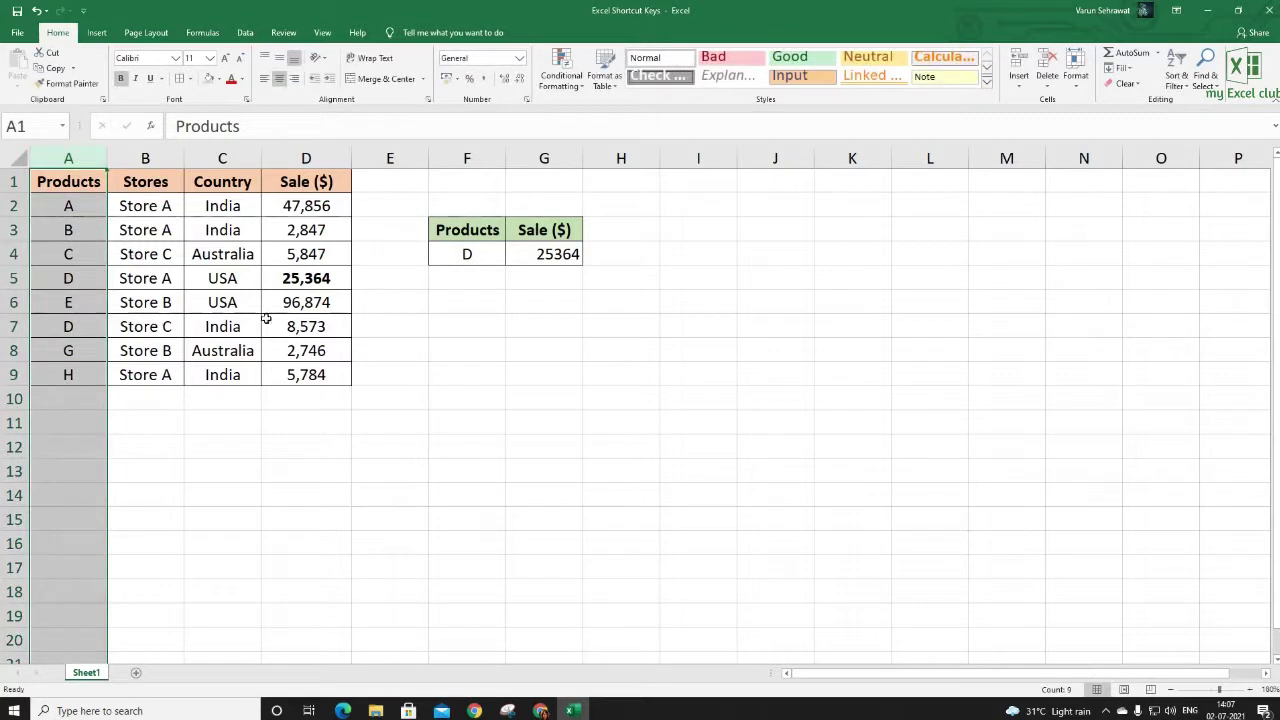
Compare the two product D rows with the lookup result in G4 and inspect the arguments of its formula.
left_click(546, 256)
left_click_drag(83, 278, 298, 282)
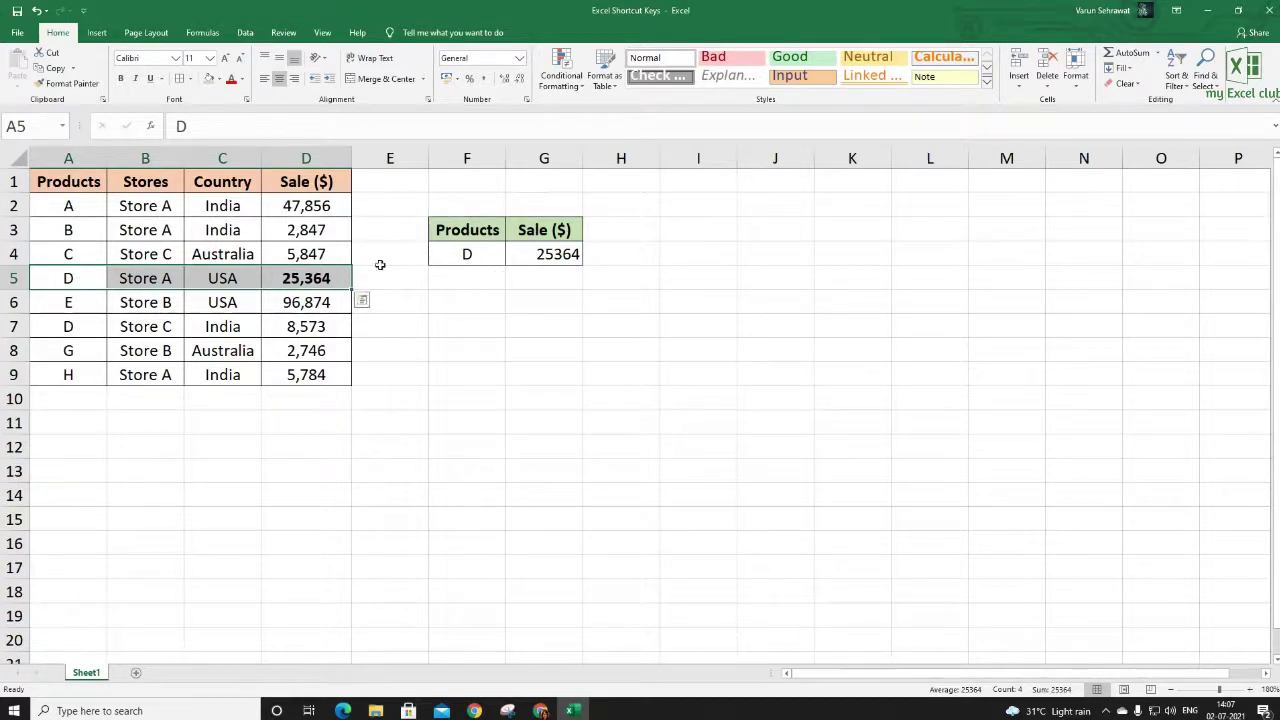
left_click(86, 278)
left_click_drag(32, 283, 306, 278)
left_click_drag(63, 323, 290, 326)
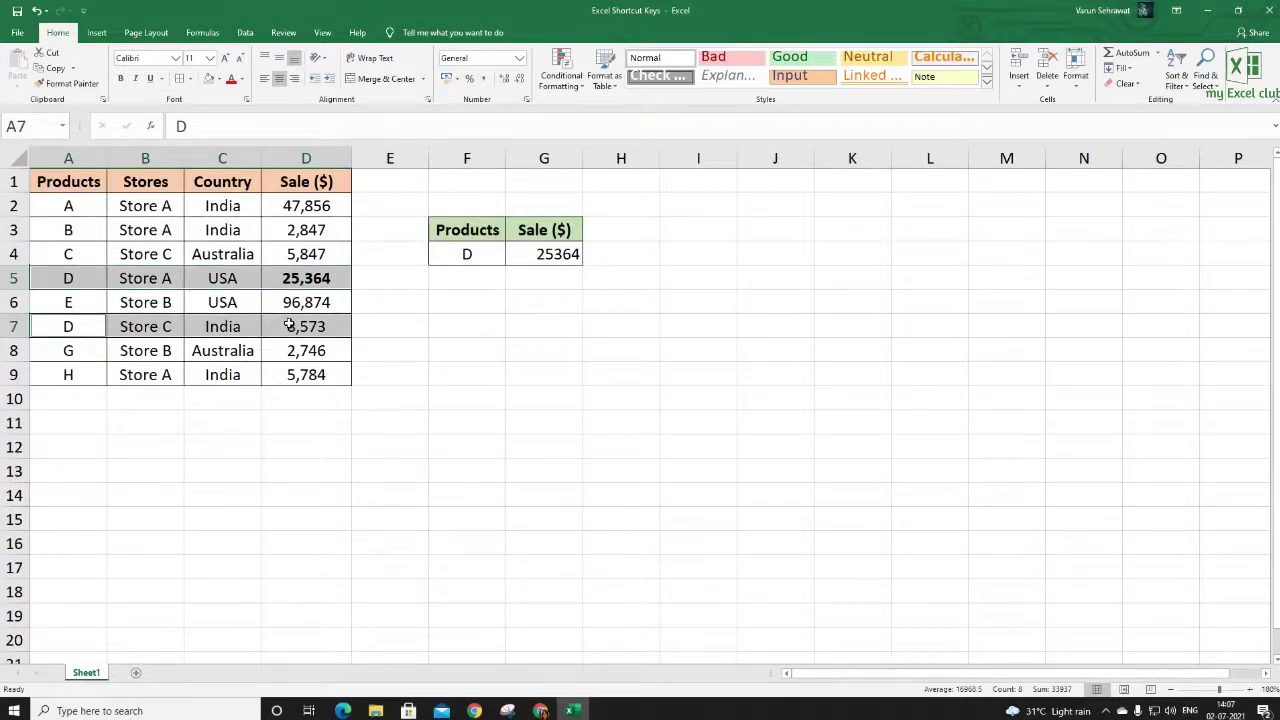
double_click(562, 254)
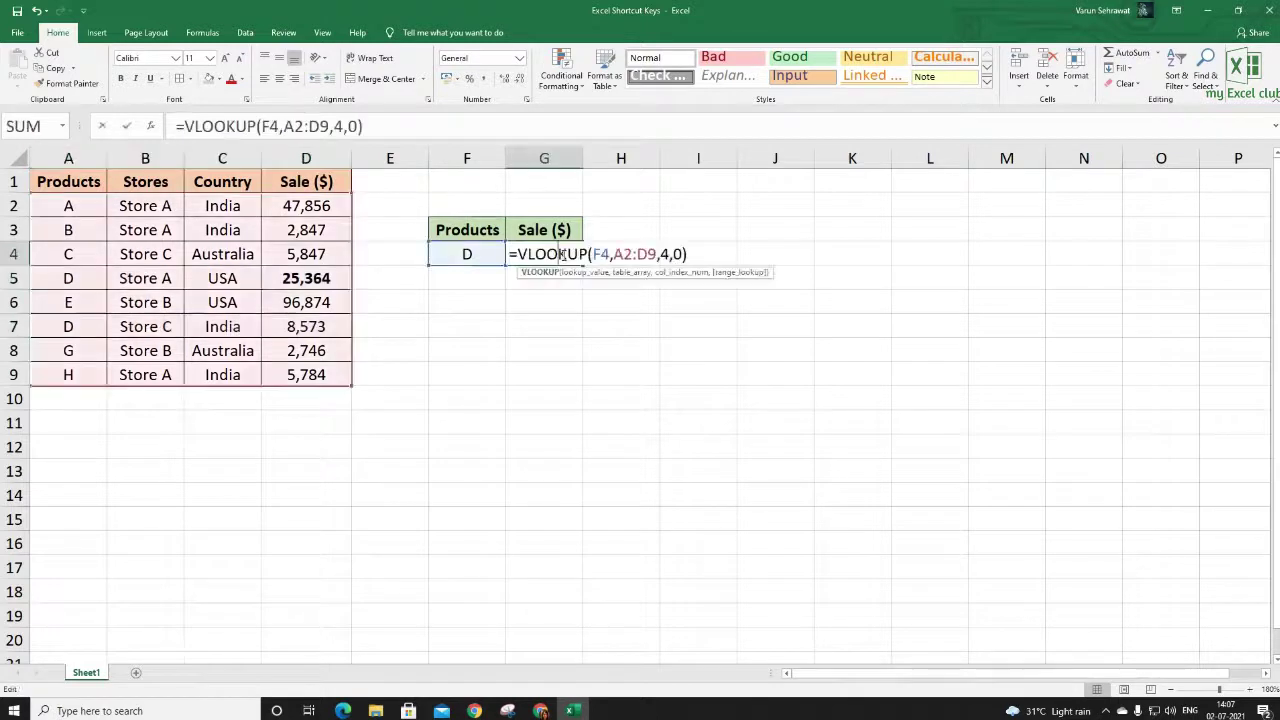
left_click(682, 254)
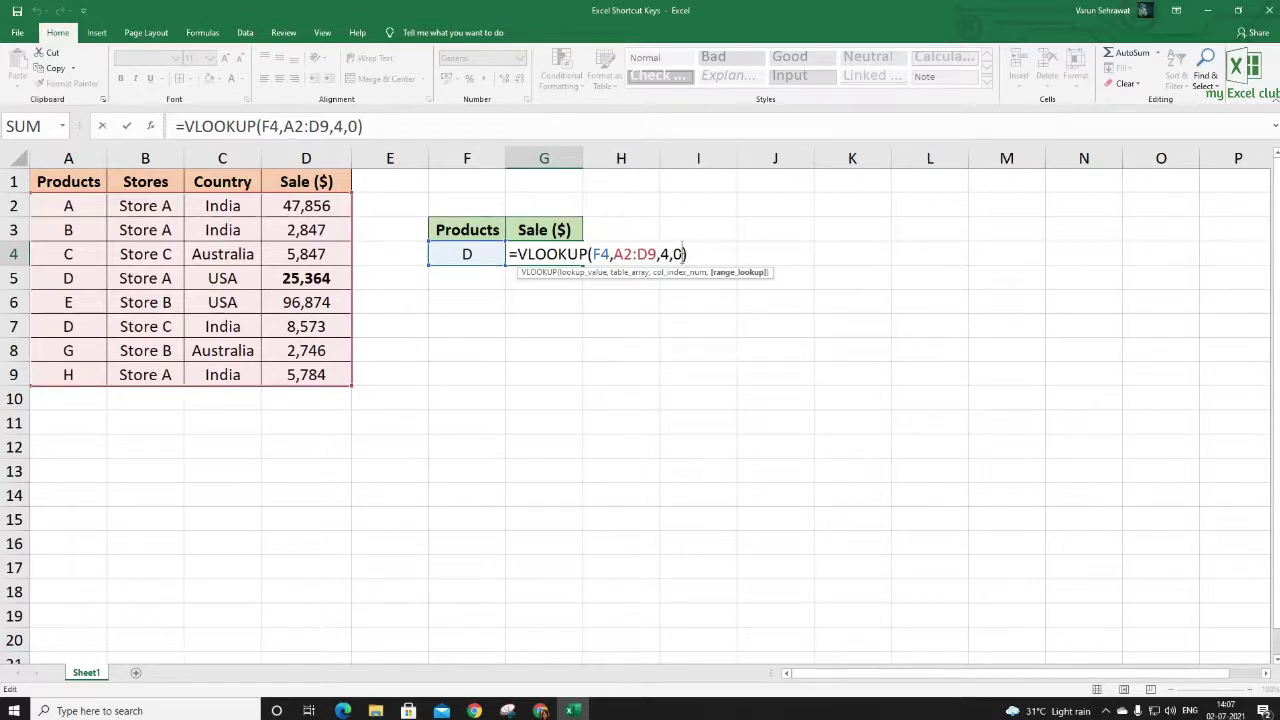
Insert a blank column between the Country and Sale ($) columns.
left_click(314, 158)
right_click(316, 160)
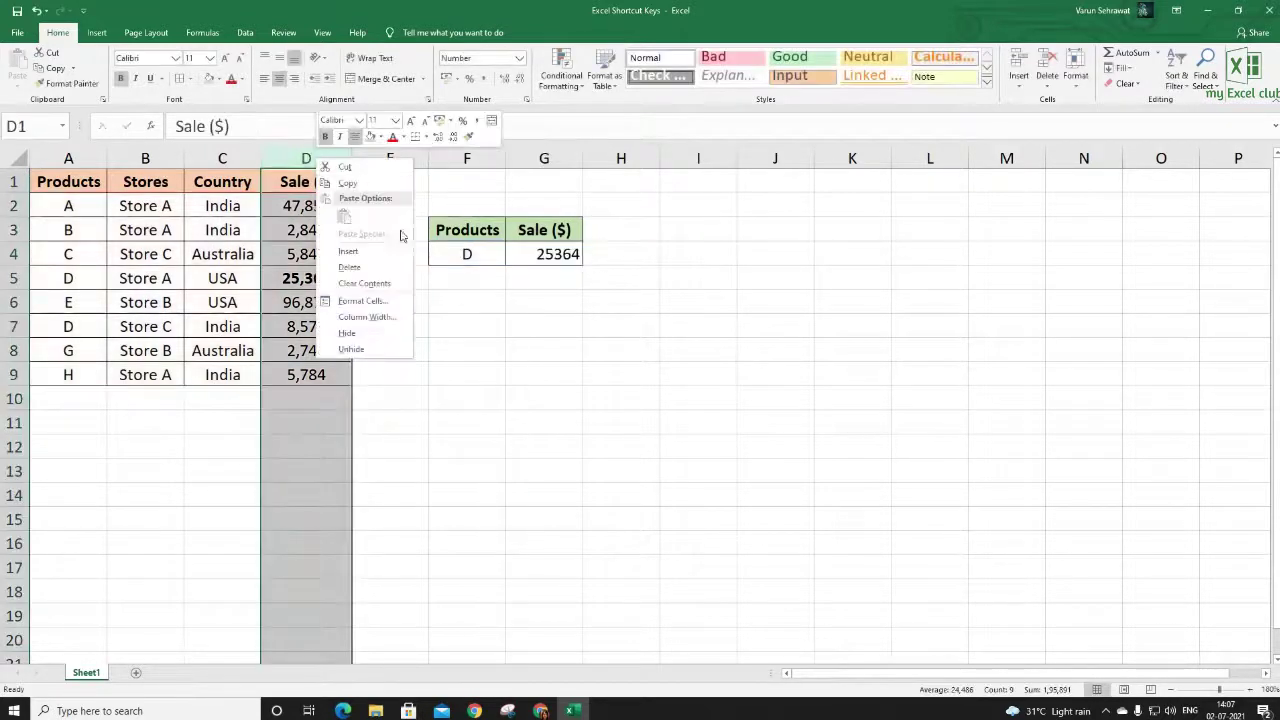
left_click(360, 251)
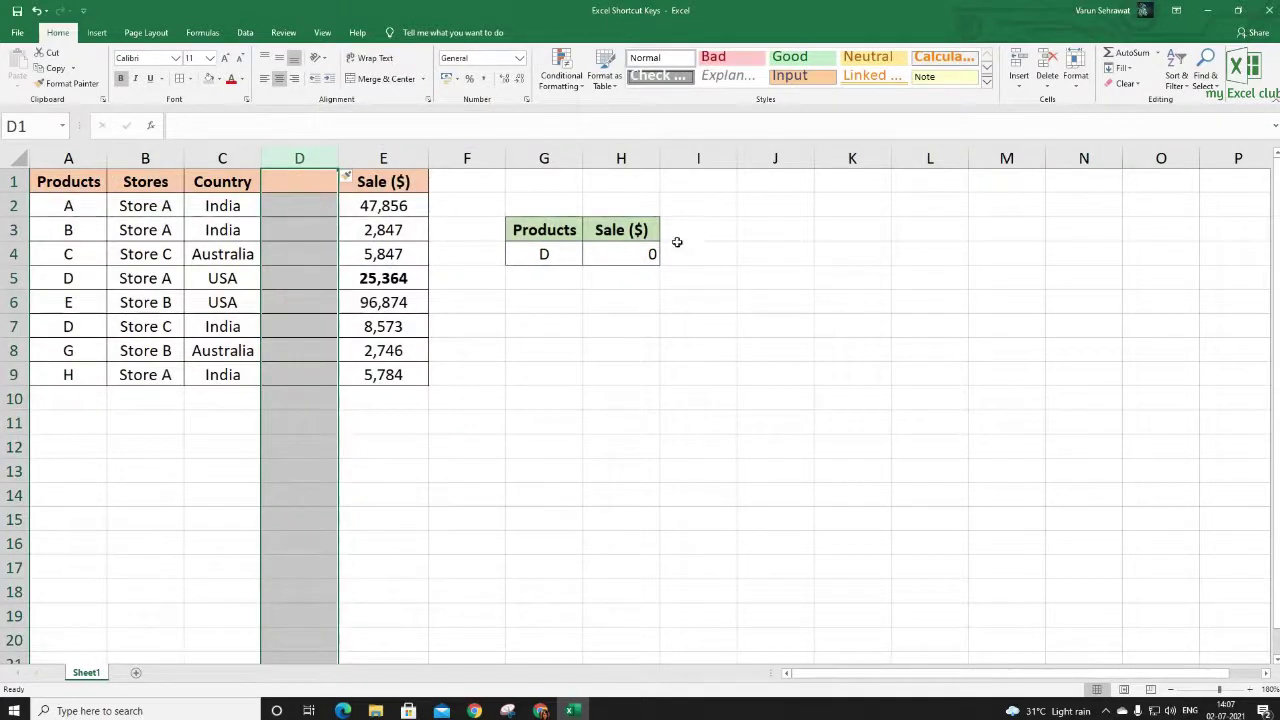
Change the column index in the VLOOKUP formula in H4 to 5.
left_click(633, 257)
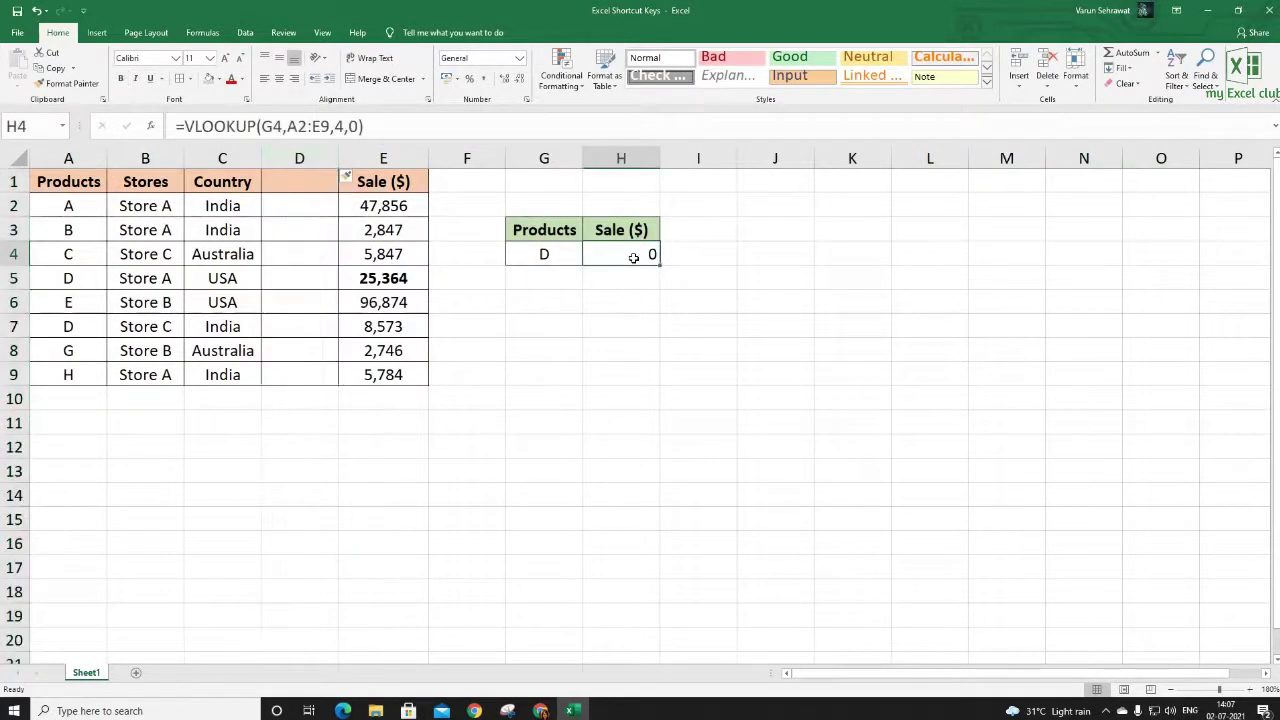
double_click(633, 258)
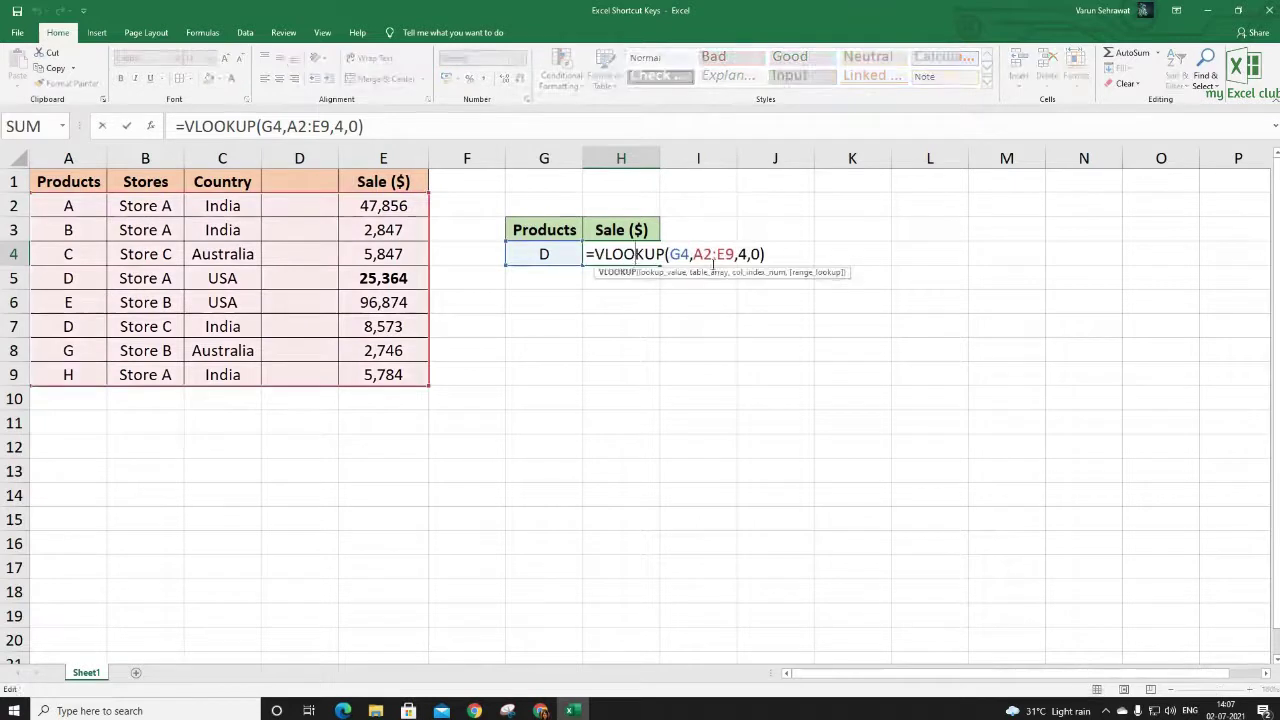
left_click_drag(748, 254, 739, 254)
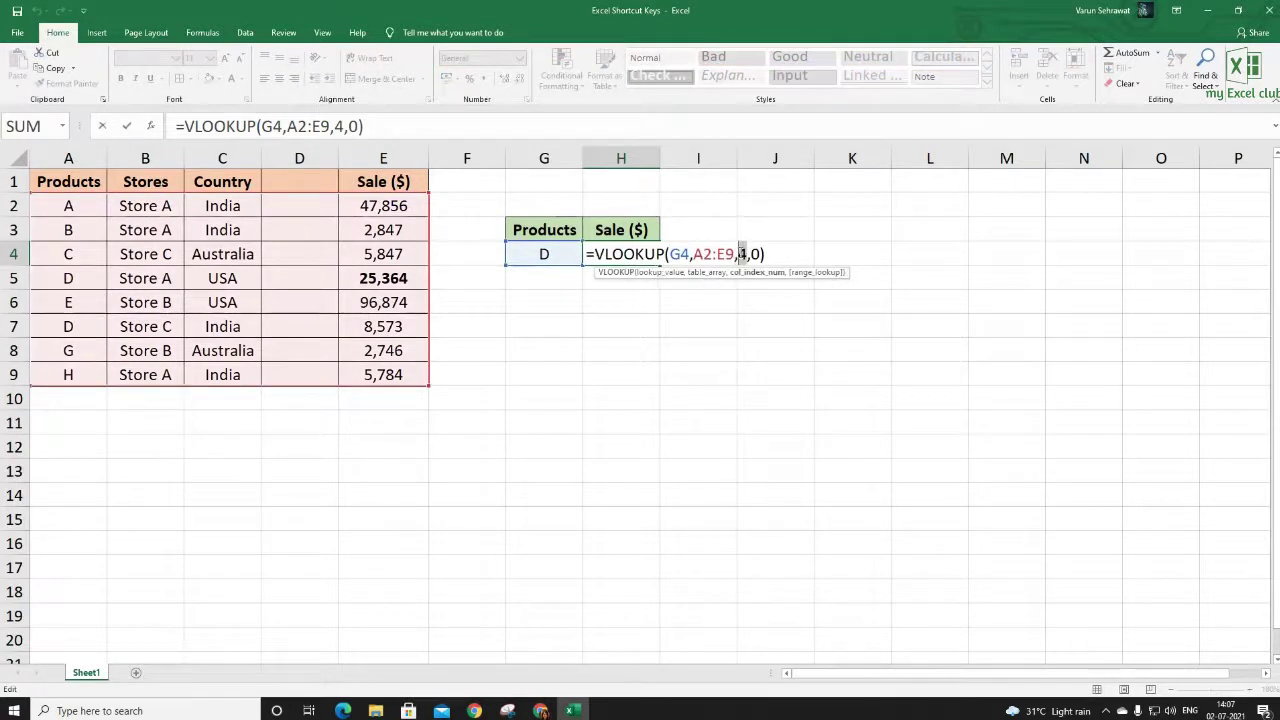
type("5")
key("Return")
left_click(378, 205)
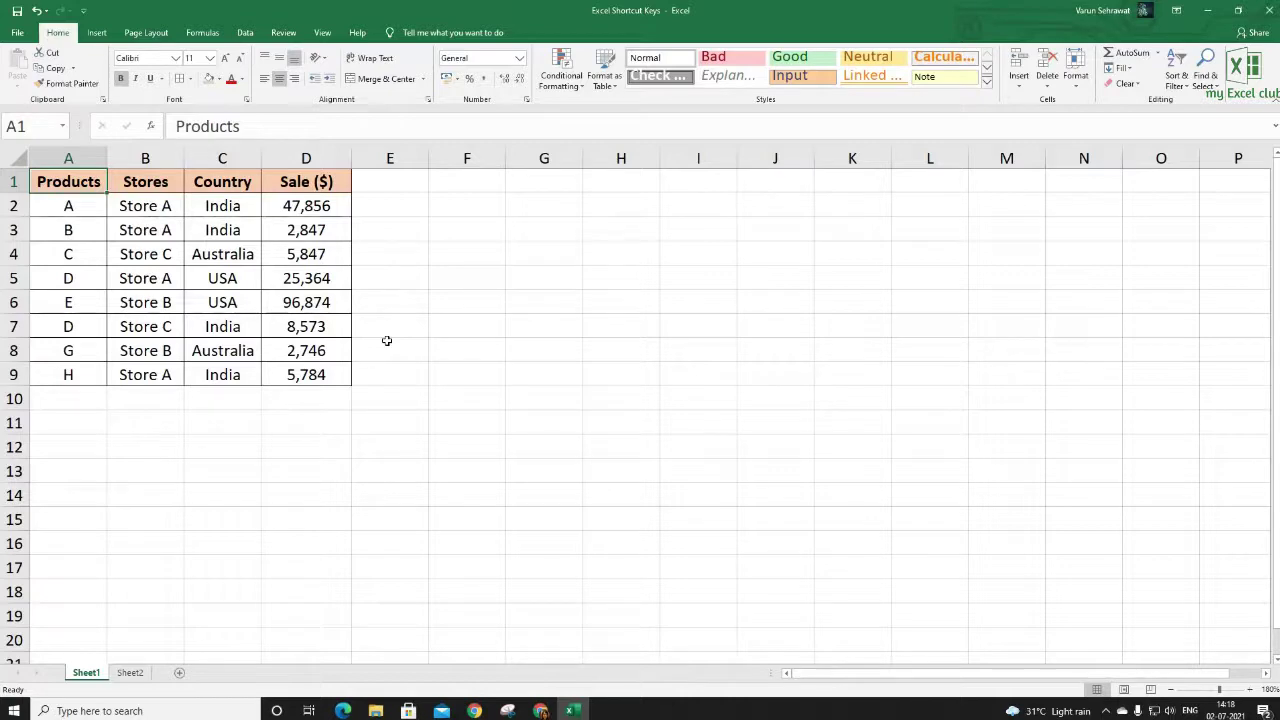
Create a PivotTable from Sheet1 columns A to D on a new worksheet.
key("ctrl+space")
key("shift+Right")
key("shift+Right")
key("shift+Right")
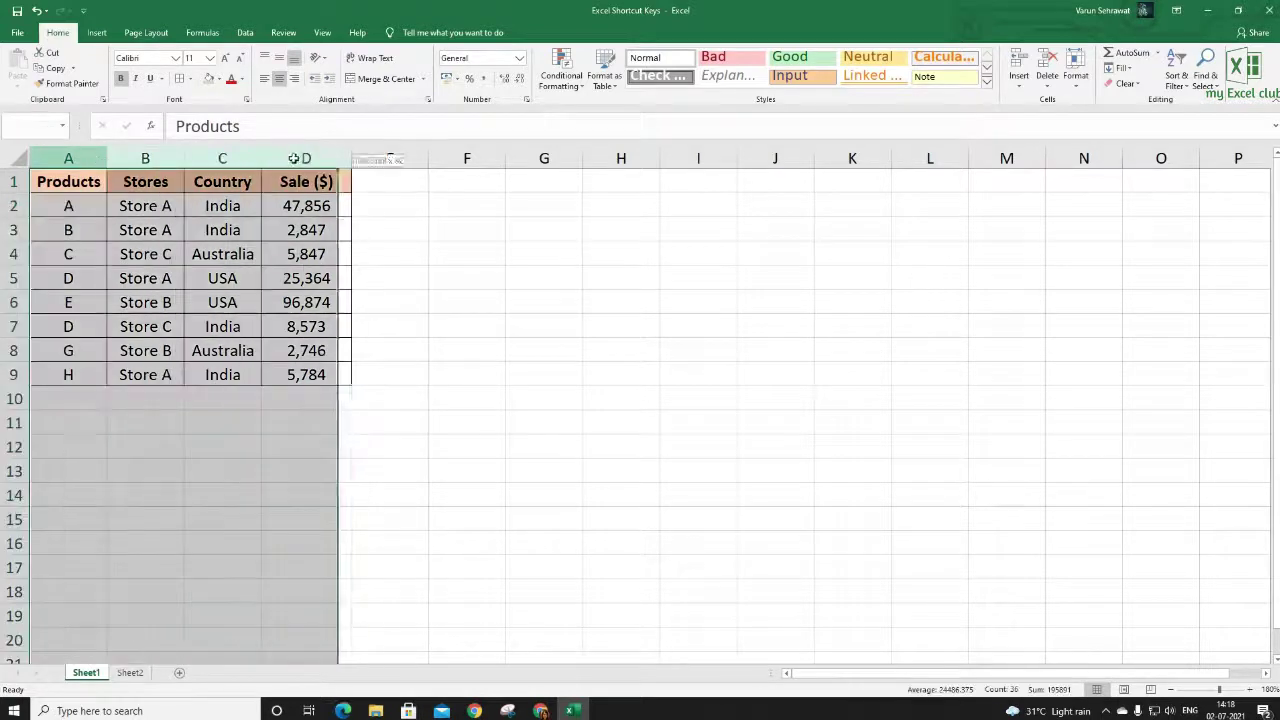
key("alt")
key("n")
key("v")
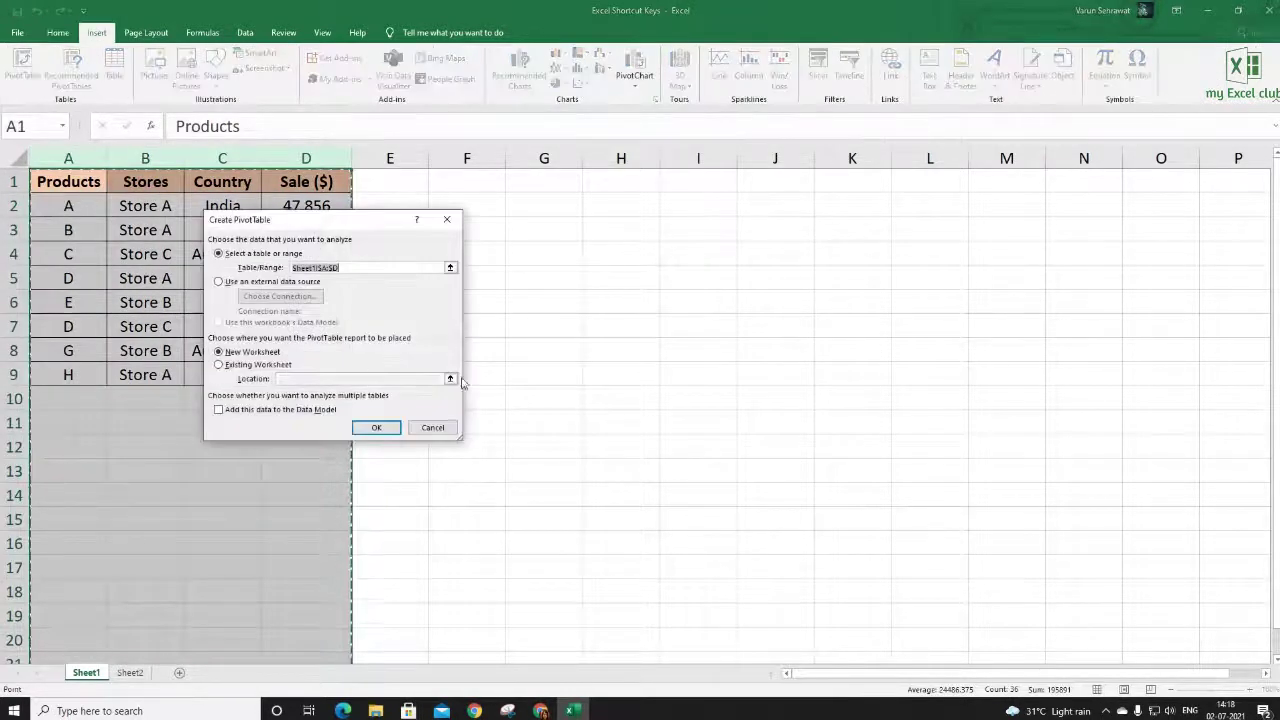
left_click(389, 427)
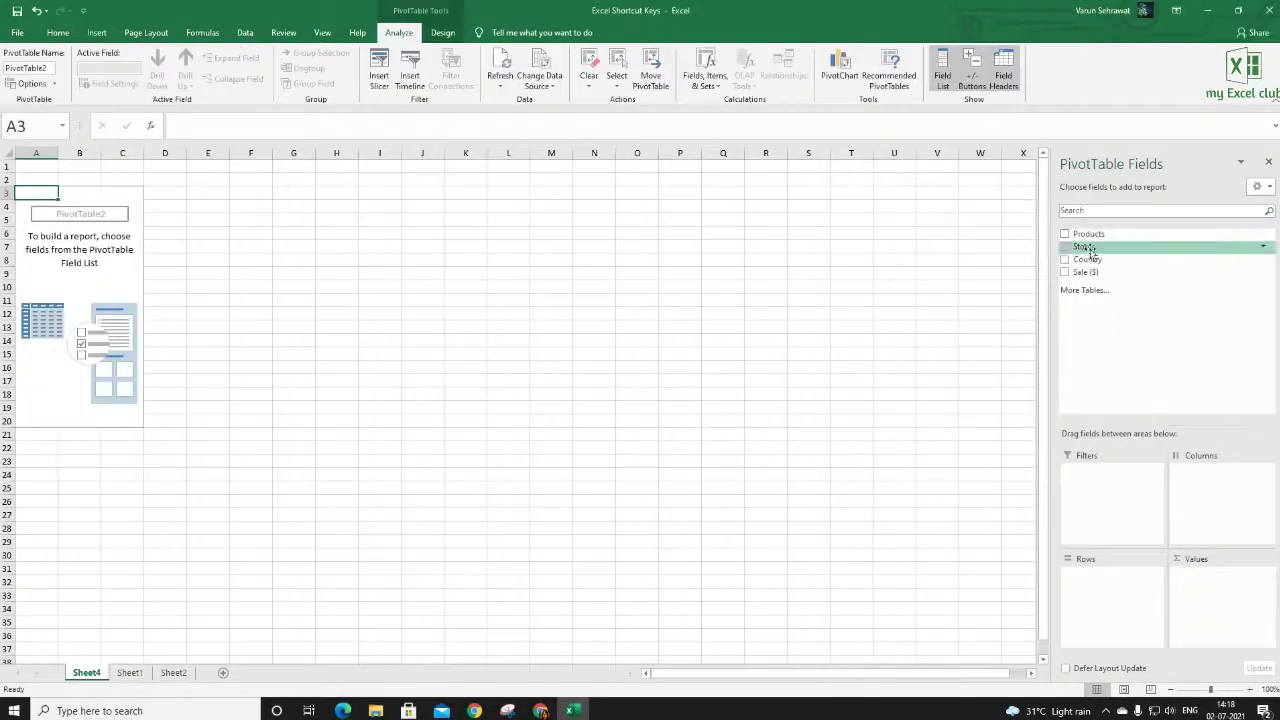
Add Stores as the PivotTable's row field and Sale ($) as its summed value field.
left_click(1251, 690)
left_click(1251, 690)
left_click(1251, 690)
left_click(1251, 690)
left_click(1251, 690)
left_click(1251, 690)
left_click(1251, 690)
left_click(1251, 690)
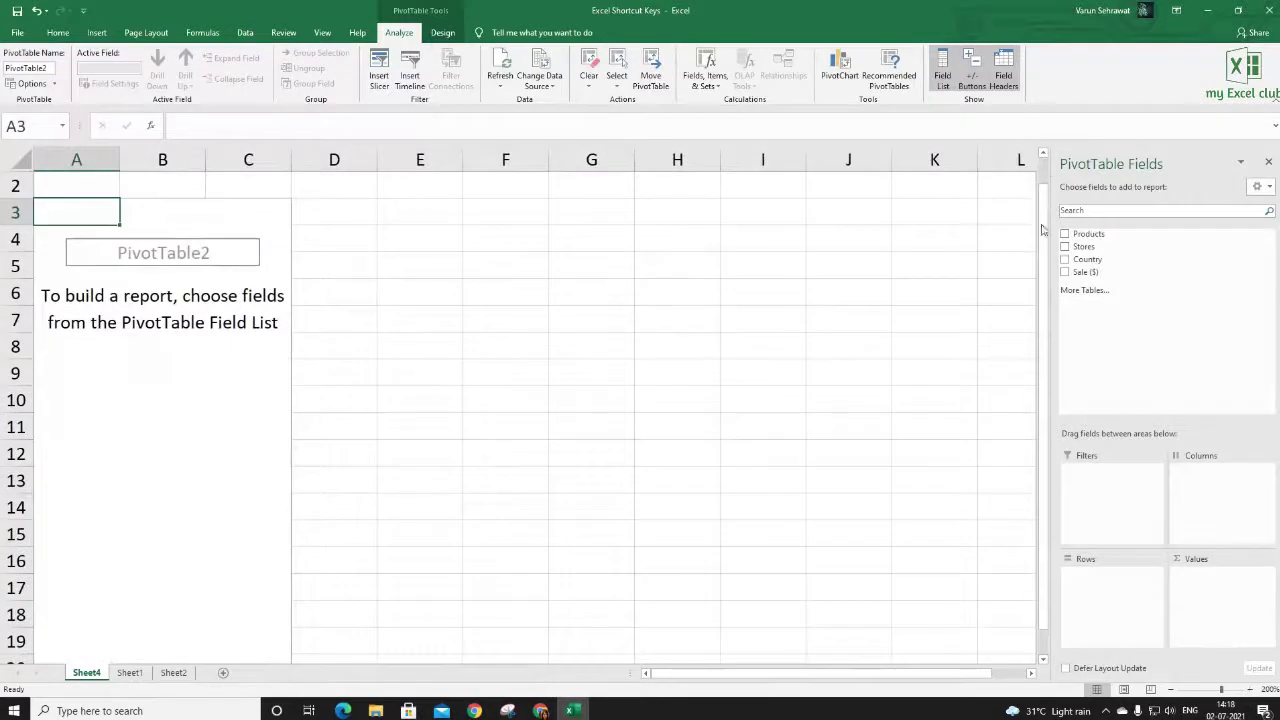
left_click(1066, 247)
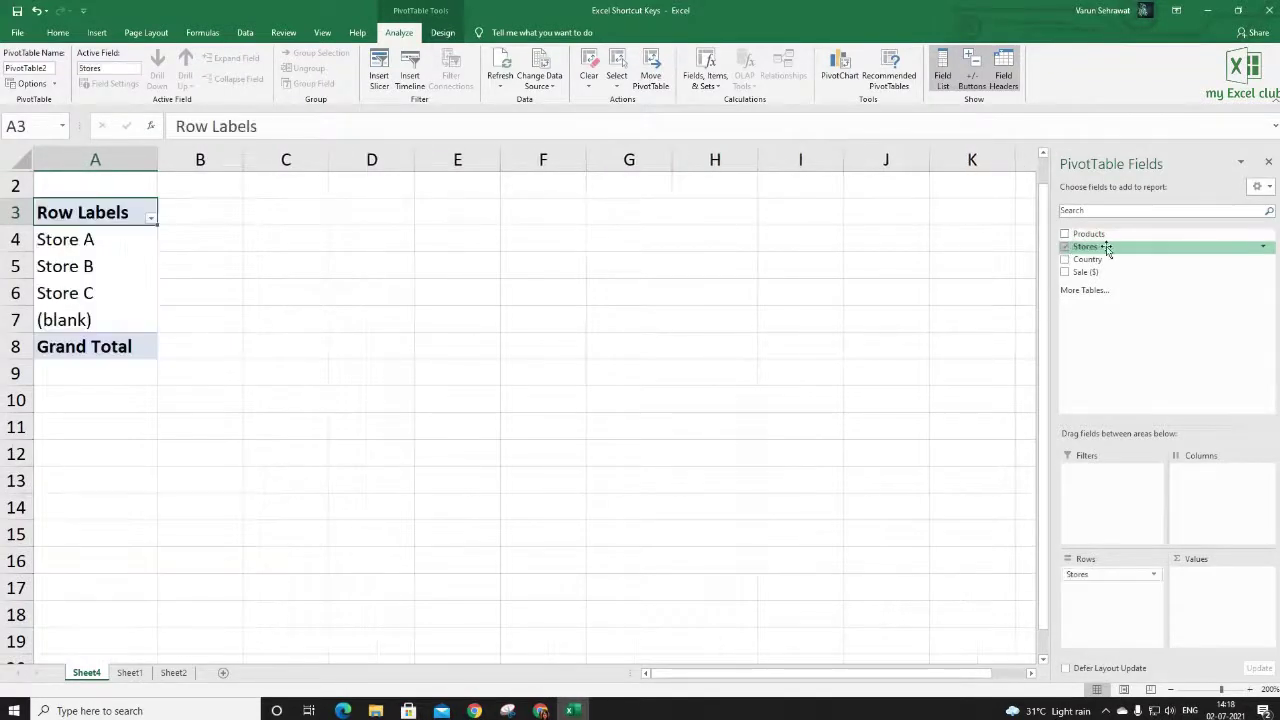
left_click(1066, 272)
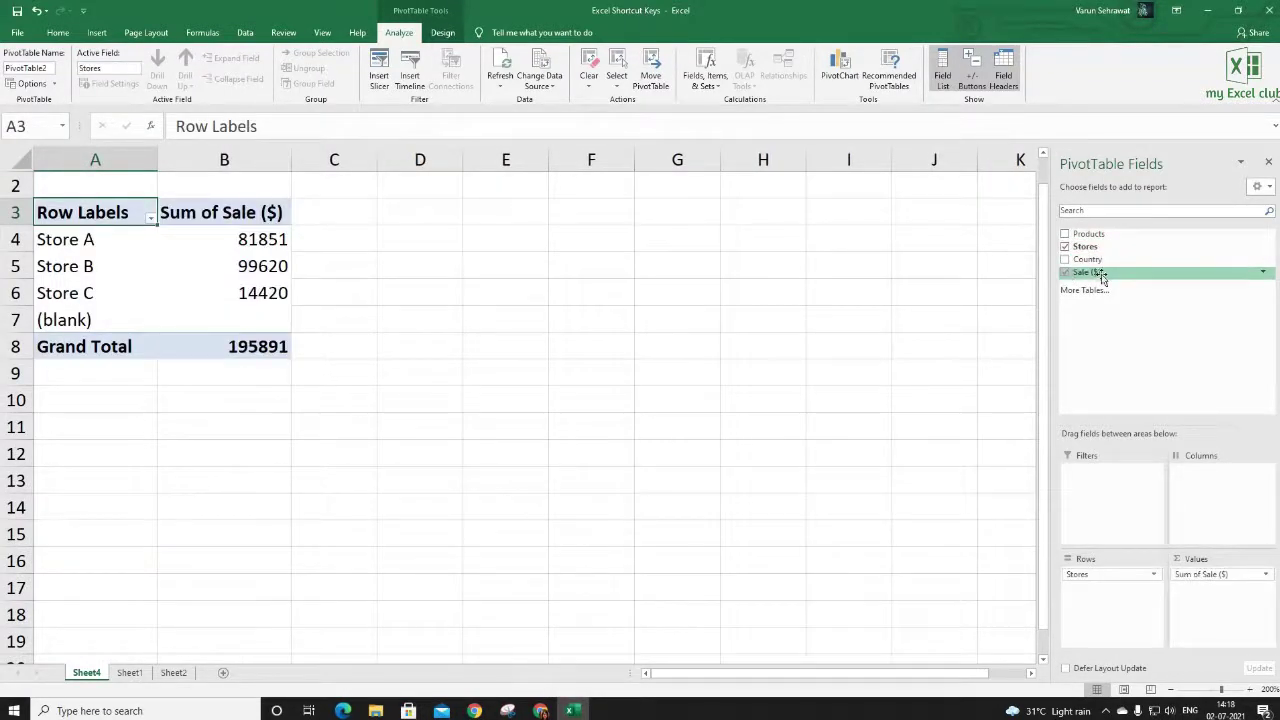
Review the Count, Average and Max summary calculations for the Sale ($) value field, and cancel its settings.
mouse_move(182, 303)
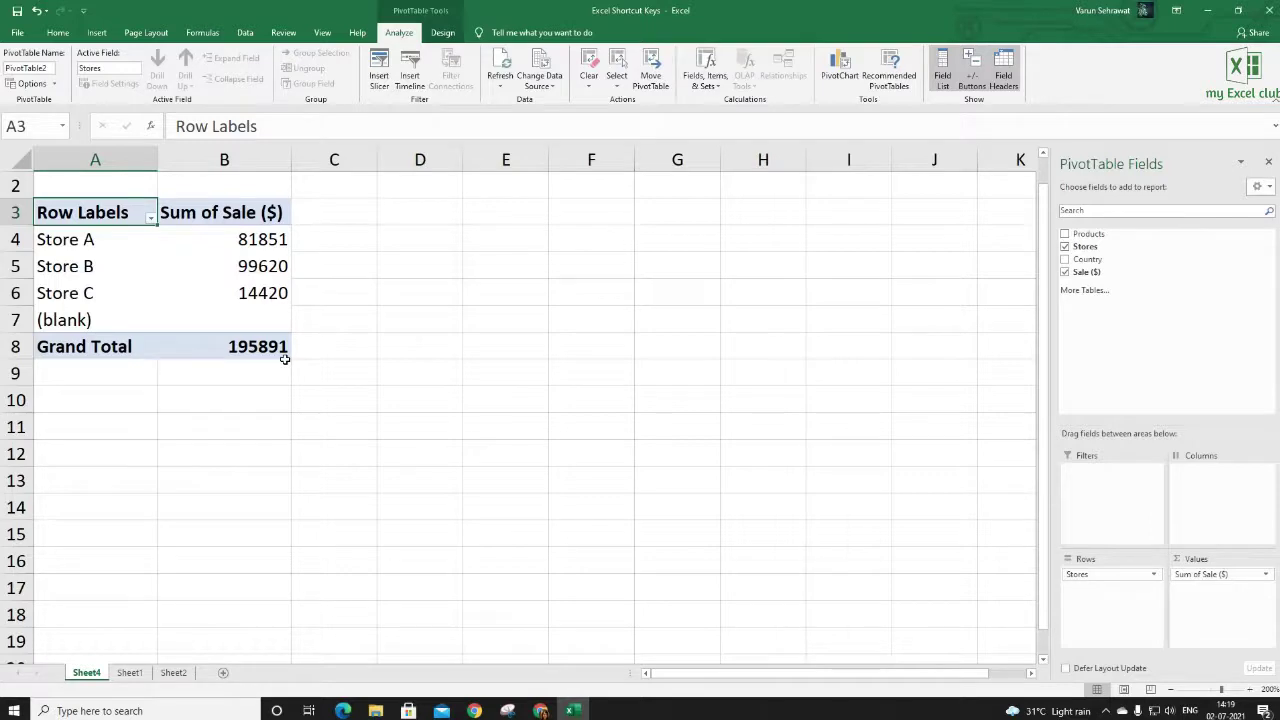
left_click(1266, 576)
left_click(1206, 560)
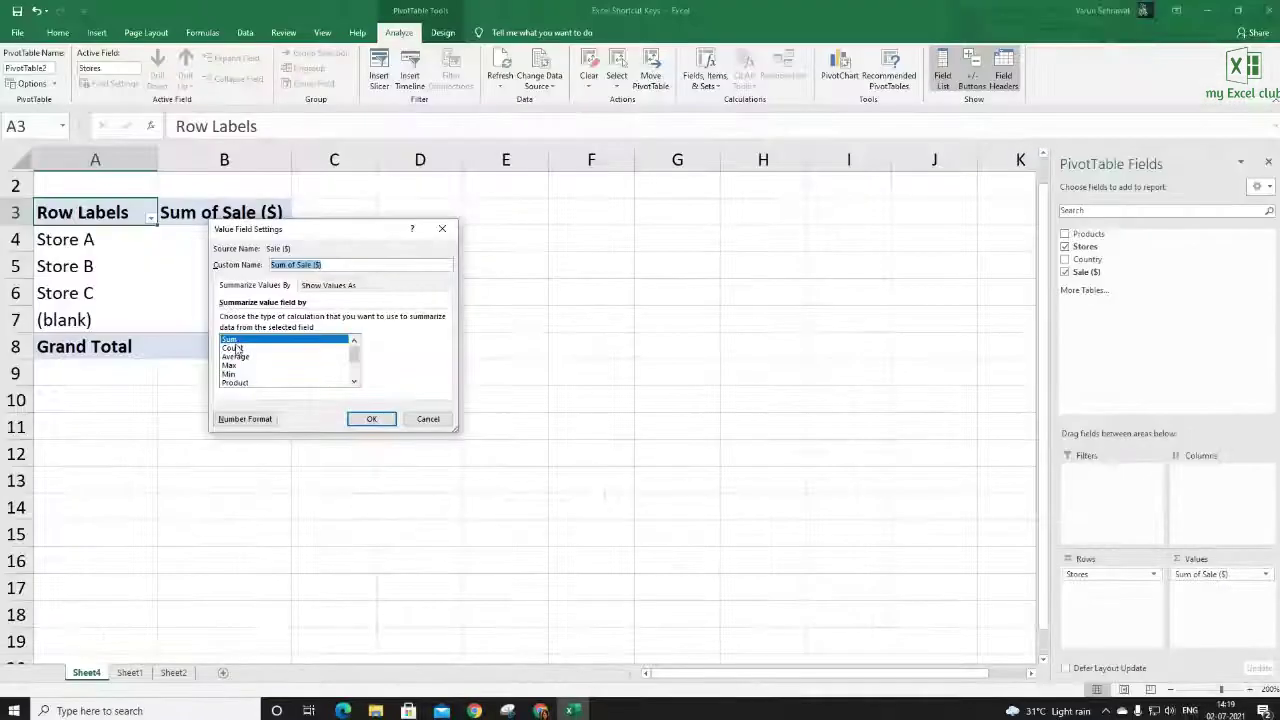
left_click(238, 349)
left_click(239, 357)
left_click(241, 366)
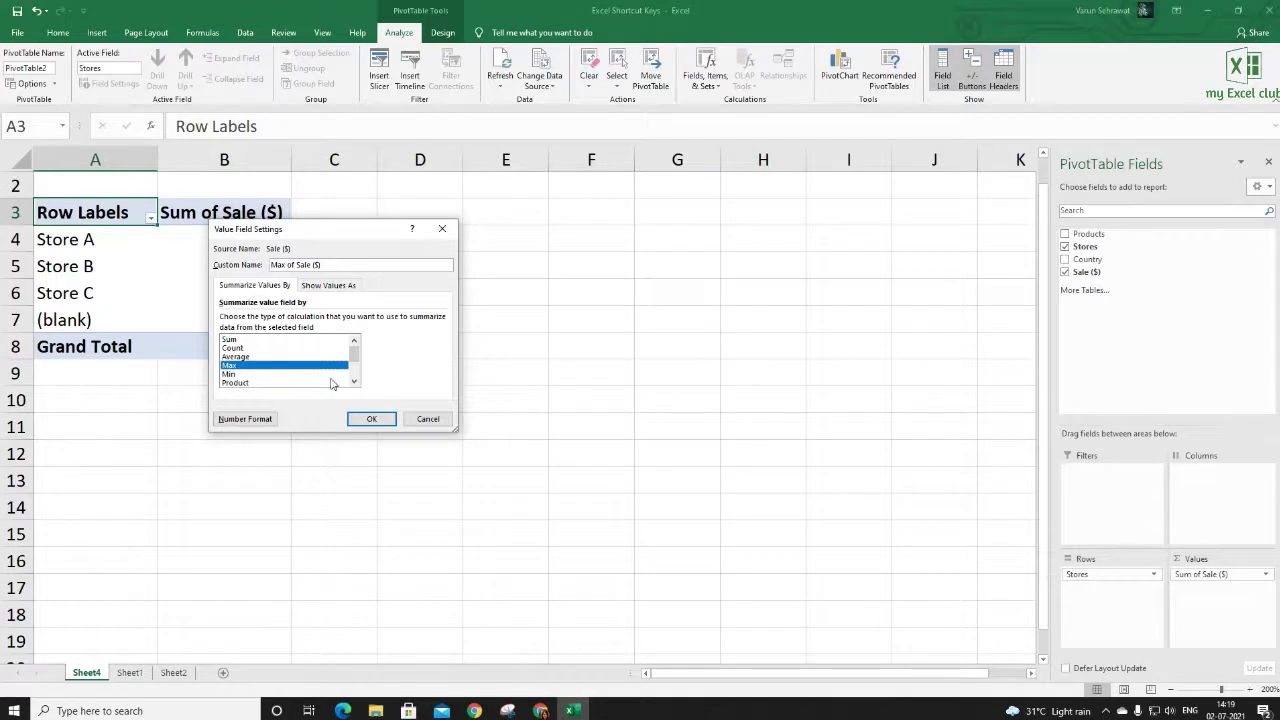
left_click(429, 420)
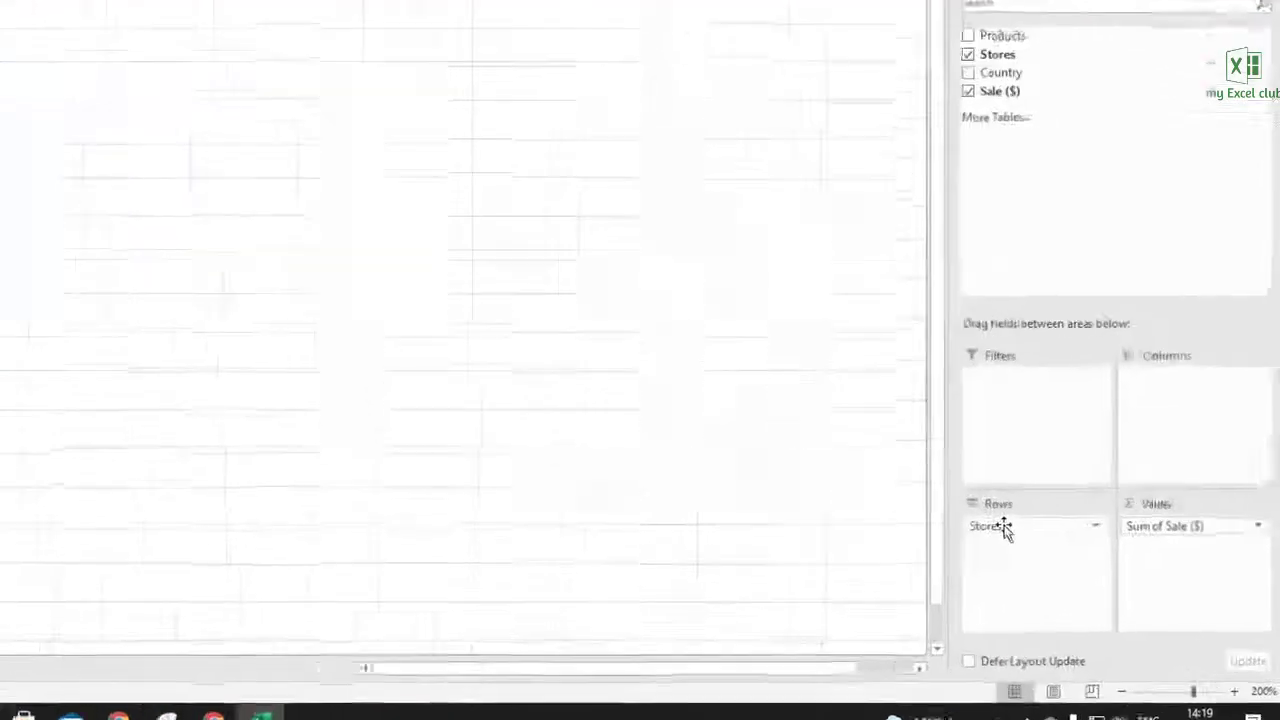
Clear the PivotTable's current fields, and add Stores as its row field and Products as its value field.
left_click_drag(1101, 575, 910, 540)
left_click_drag(1200, 470, 790, 480)
left_click_drag(1083, 246, 1110, 572)
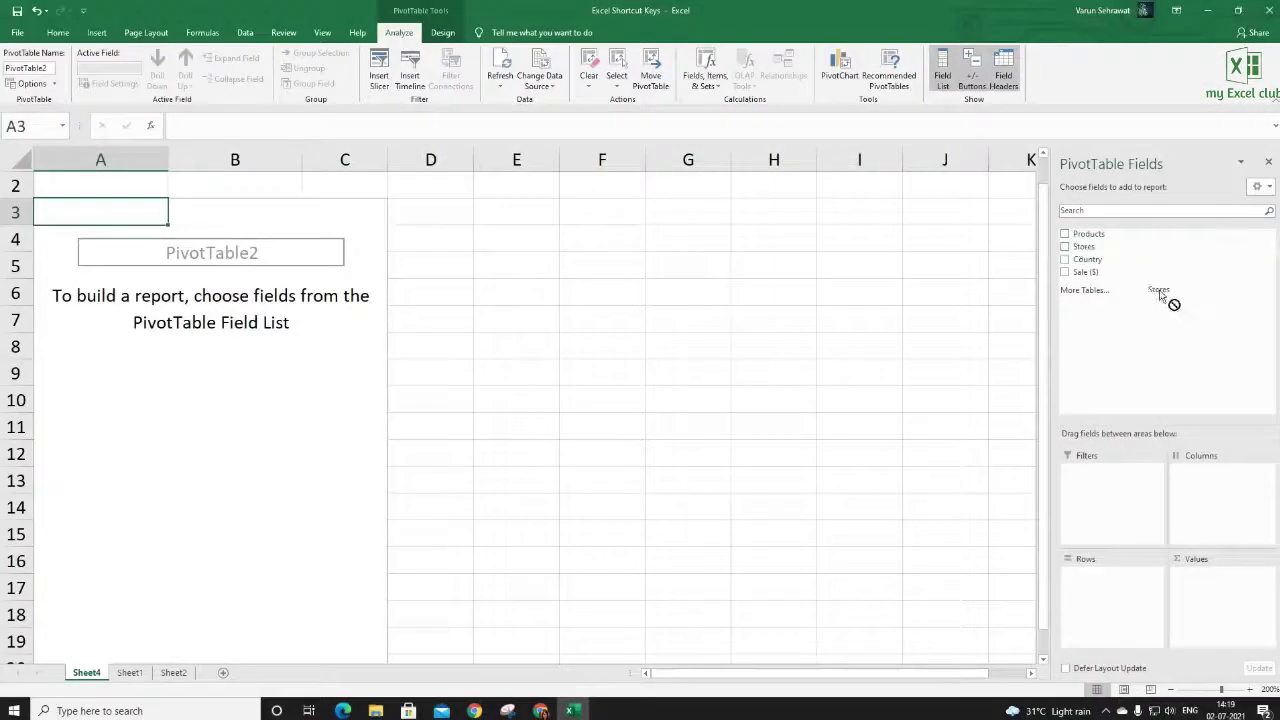
left_click_drag(1088, 233, 1214, 606)
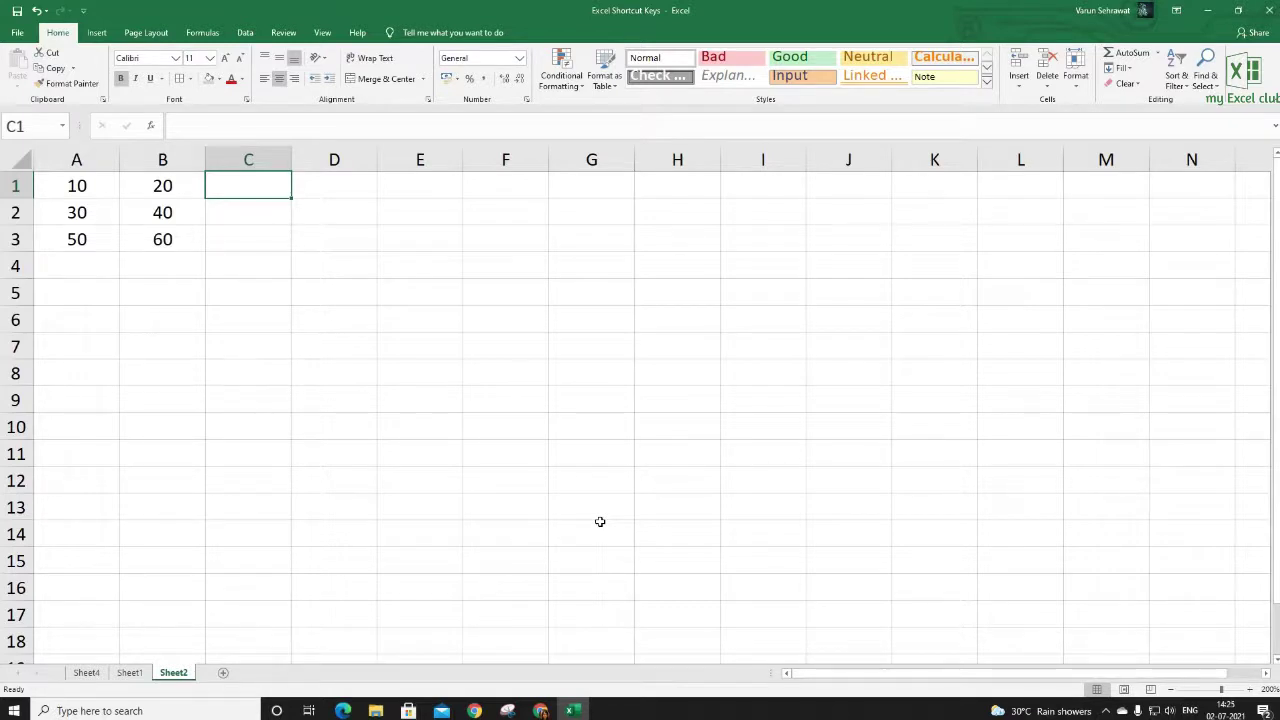
Add two constants in cell E1 of Sheet2 with the formula =10+20.
left_click(409, 185)
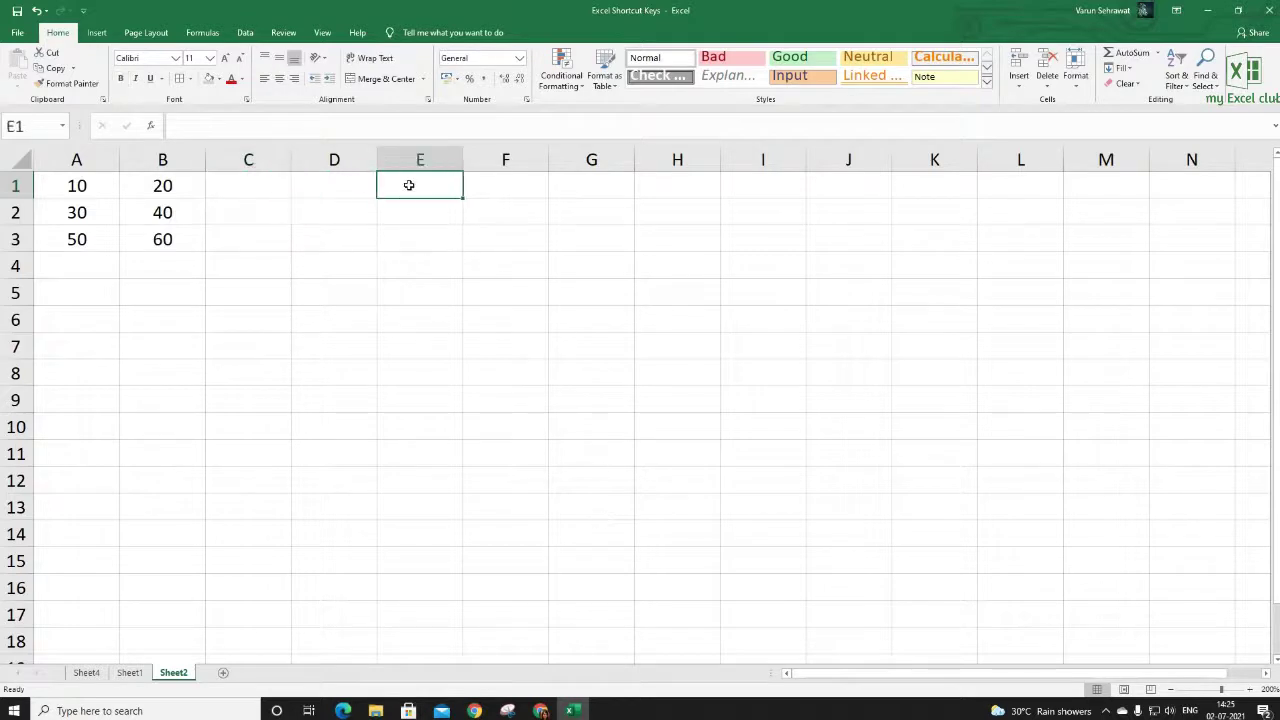
type("=10+20")
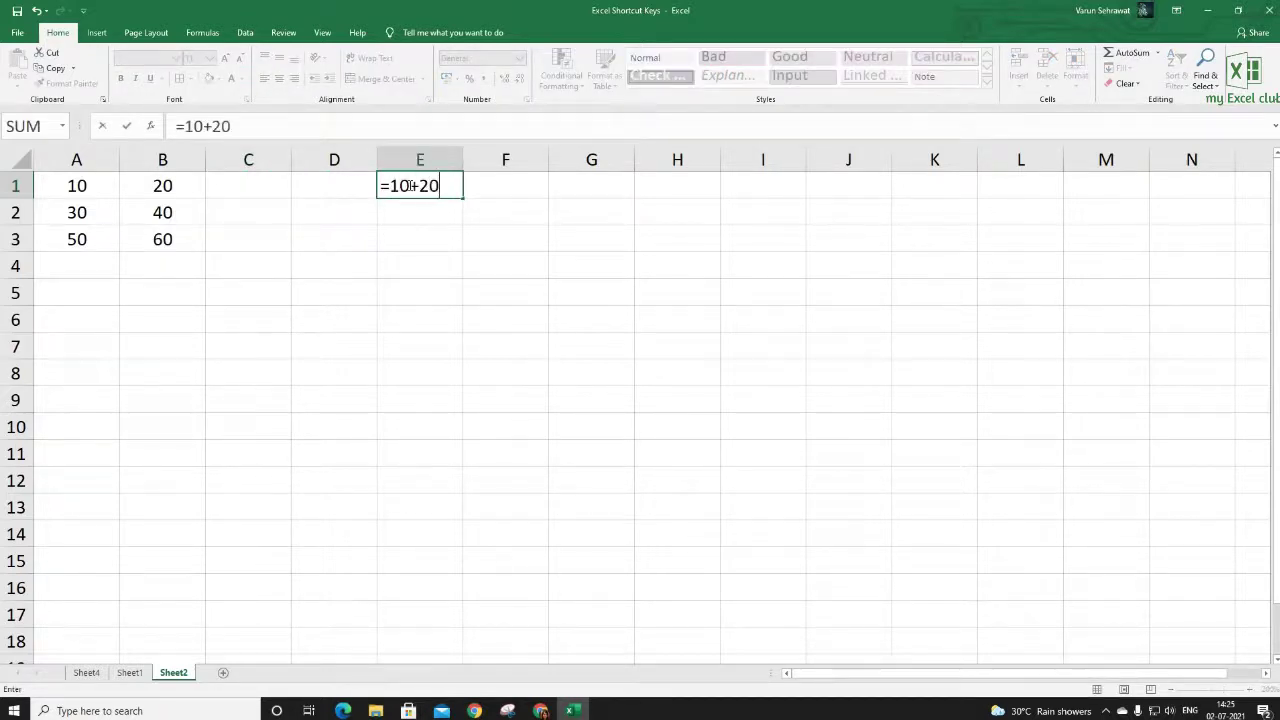
key("Return")
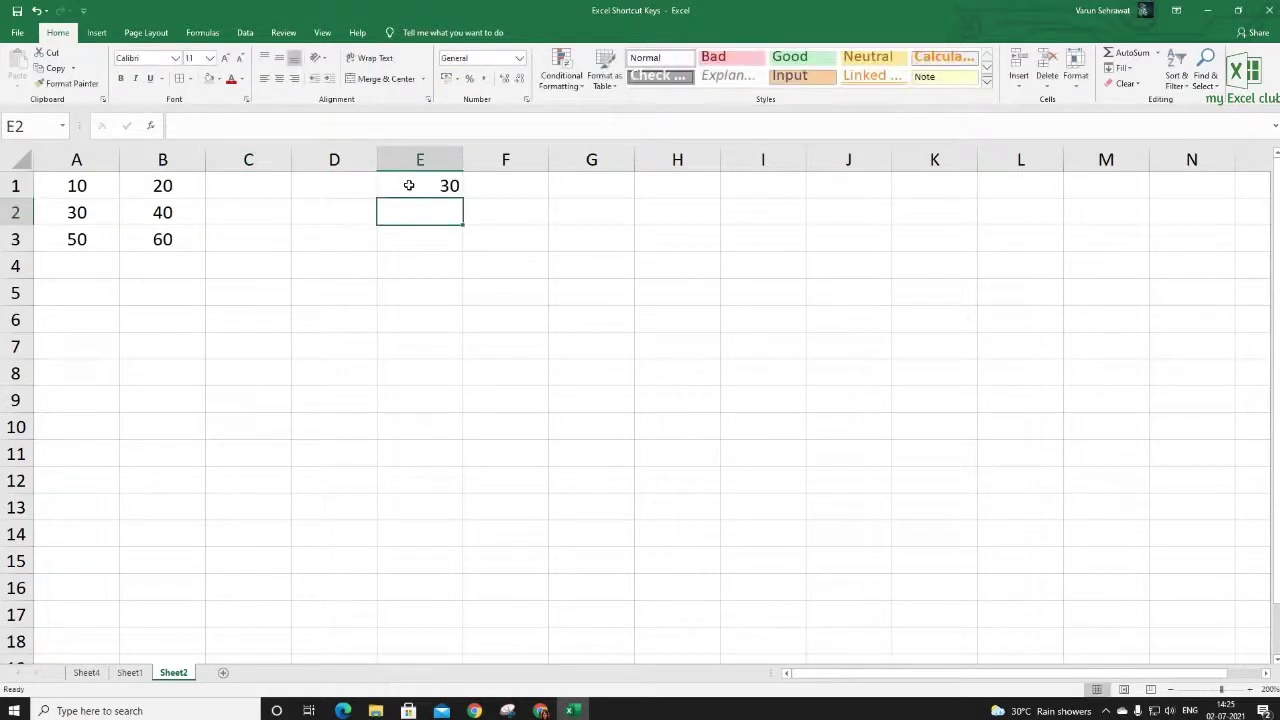
Add the first row's two numbers by cell reference in C1 with the formula =A1+B1.
left_click(245, 189)
type("=")
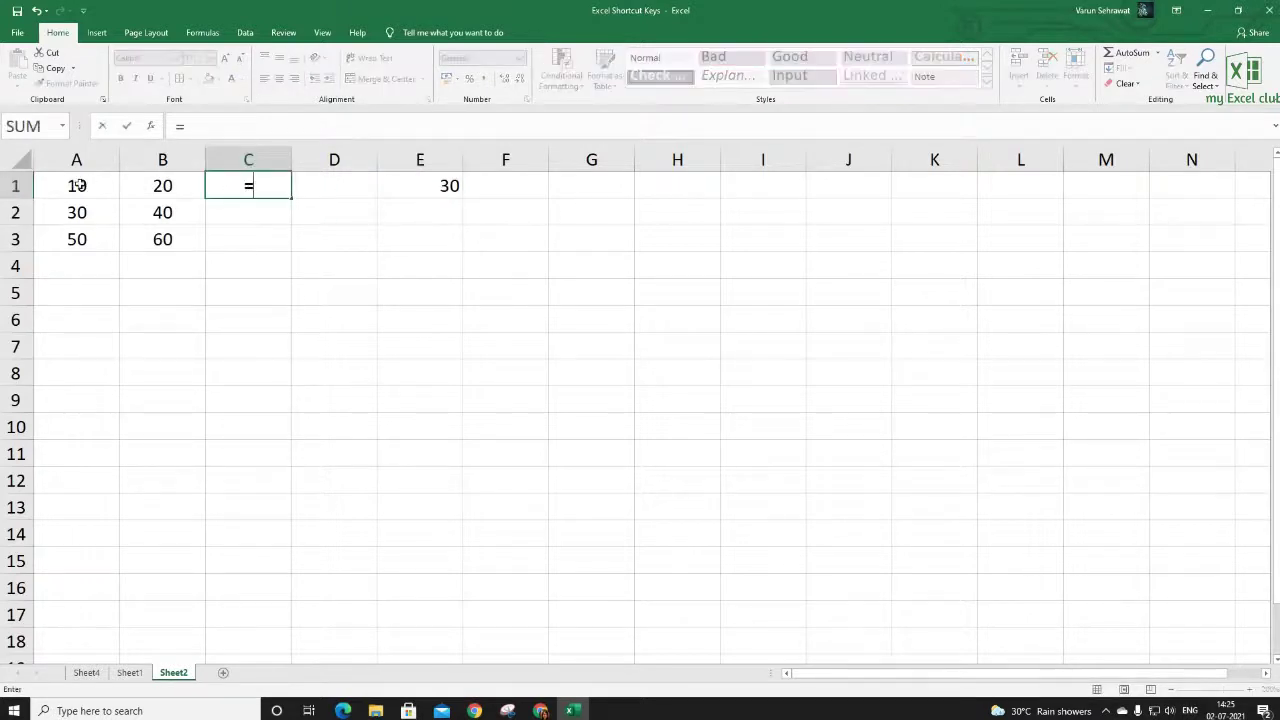
left_click(80, 185)
type("+")
left_click(162, 185)
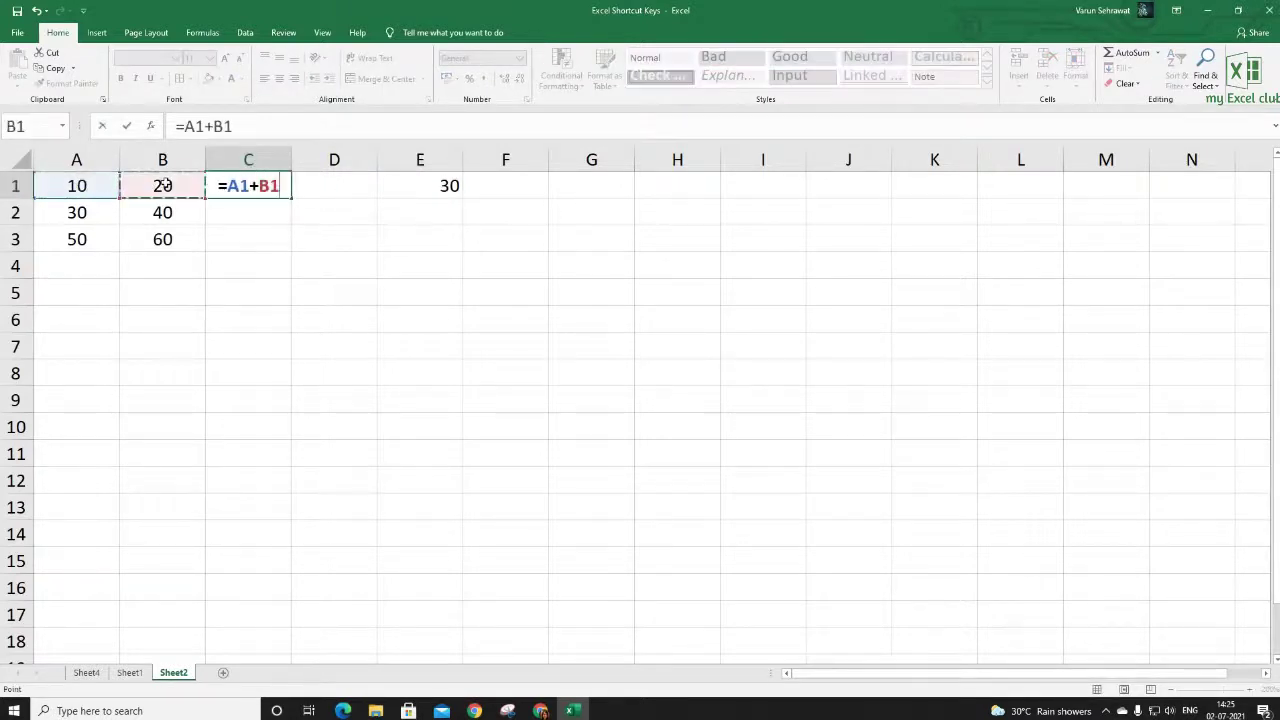
key("Return")
Compare the formulas in E1 and C1, fill C1 down to C3, and check the relative references in the filled cells.
left_click(446, 185)
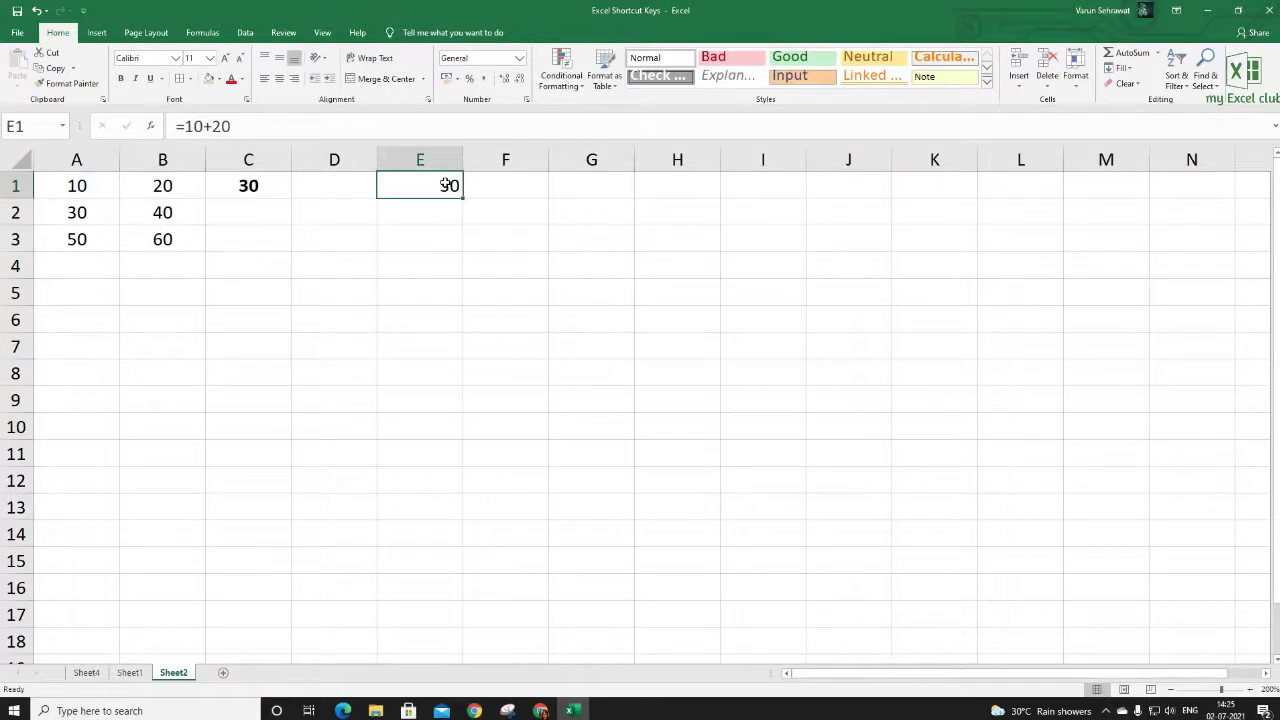
left_click(253, 185)
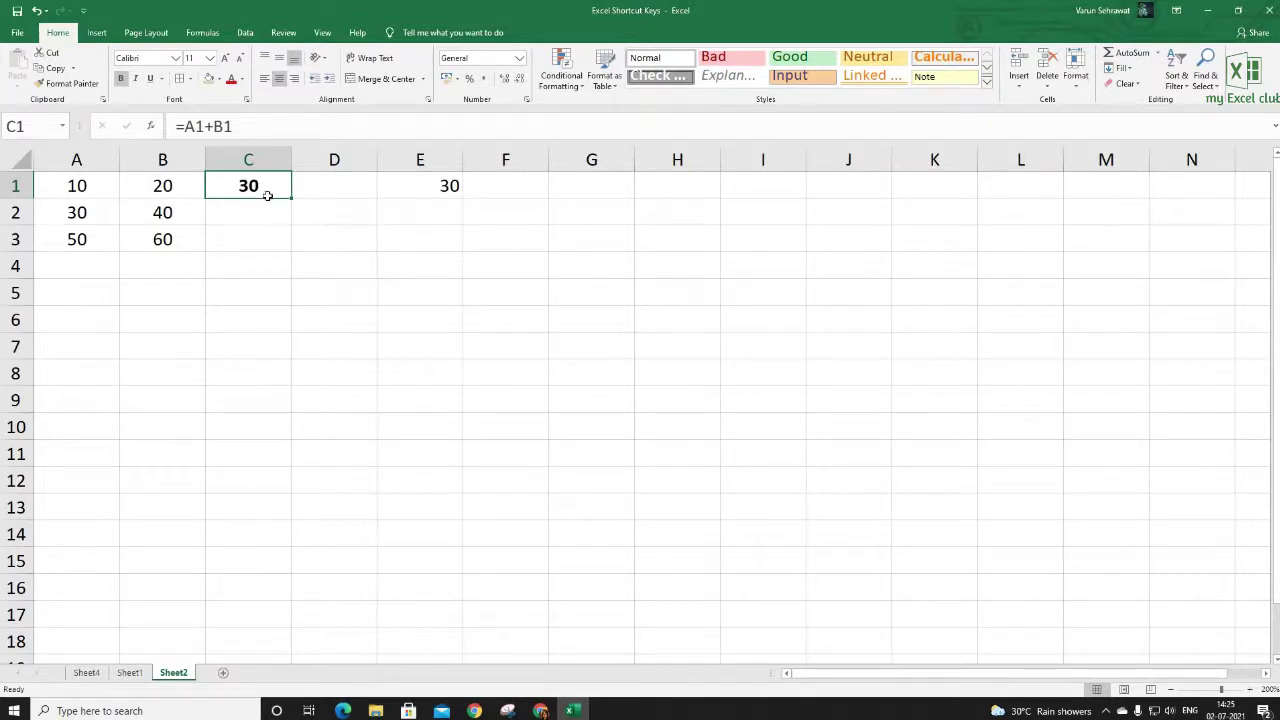
left_click_drag(291, 199, 280, 250)
left_click(266, 188)
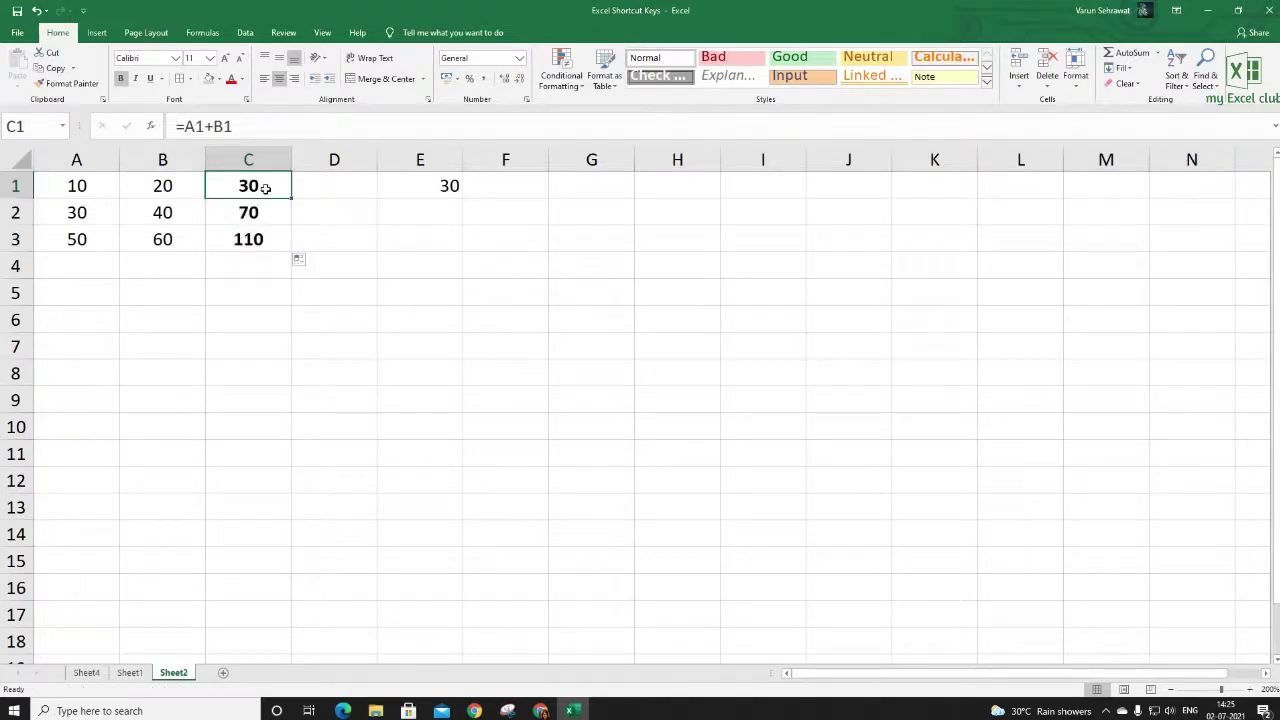
key("Down")
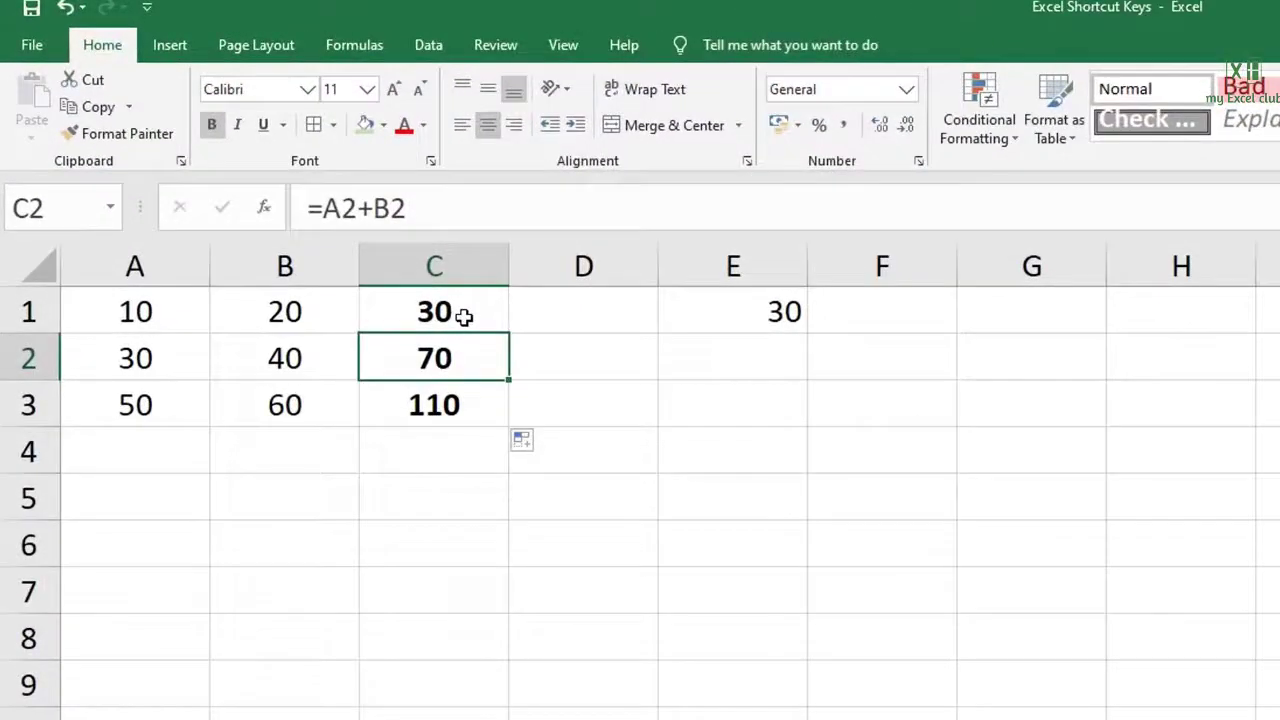
key("Down")
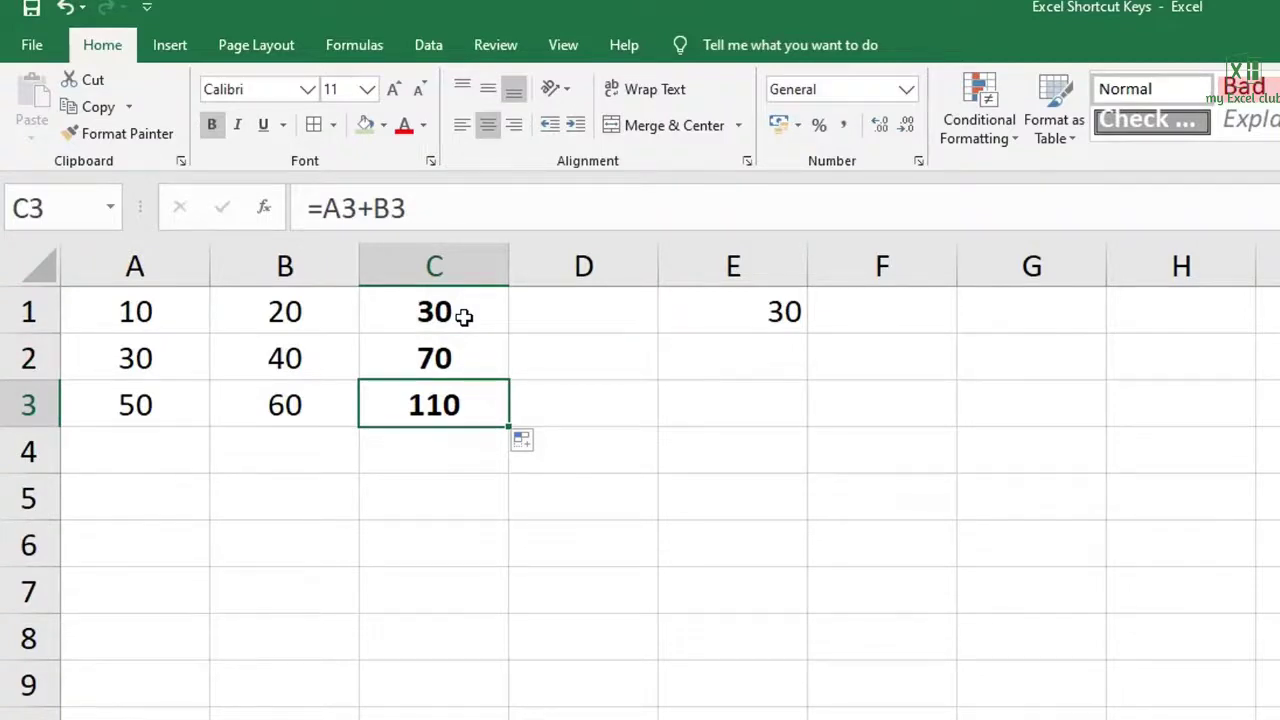
Change the C1 formula to =$A$1+B1 with an absolute reference to A1, and fill it down to C3.
left_click(464, 316)
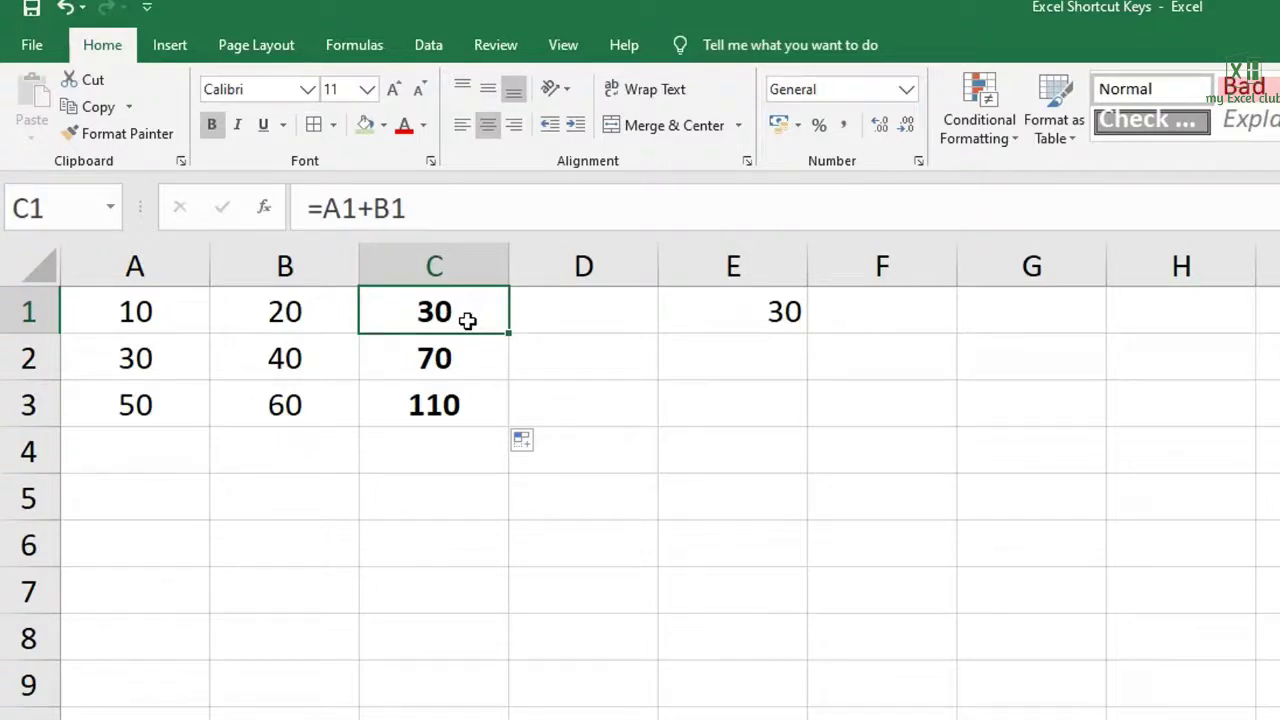
double_click(438, 311)
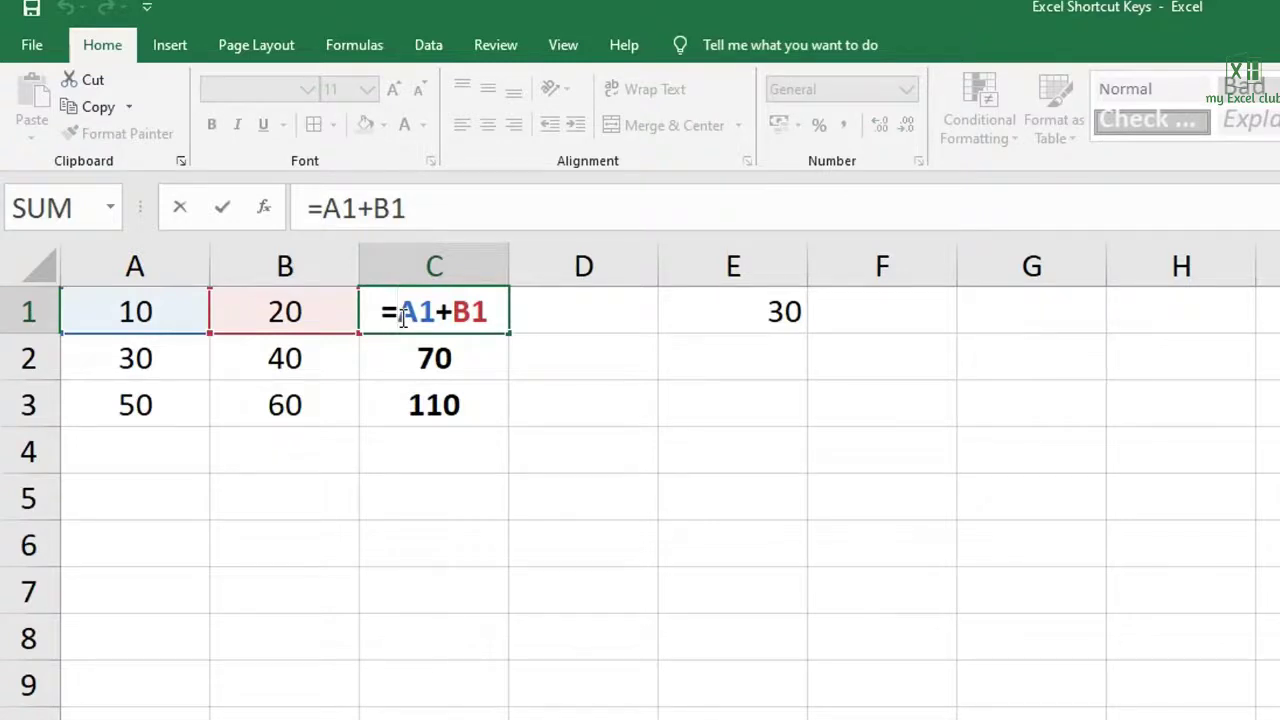
type("$A")
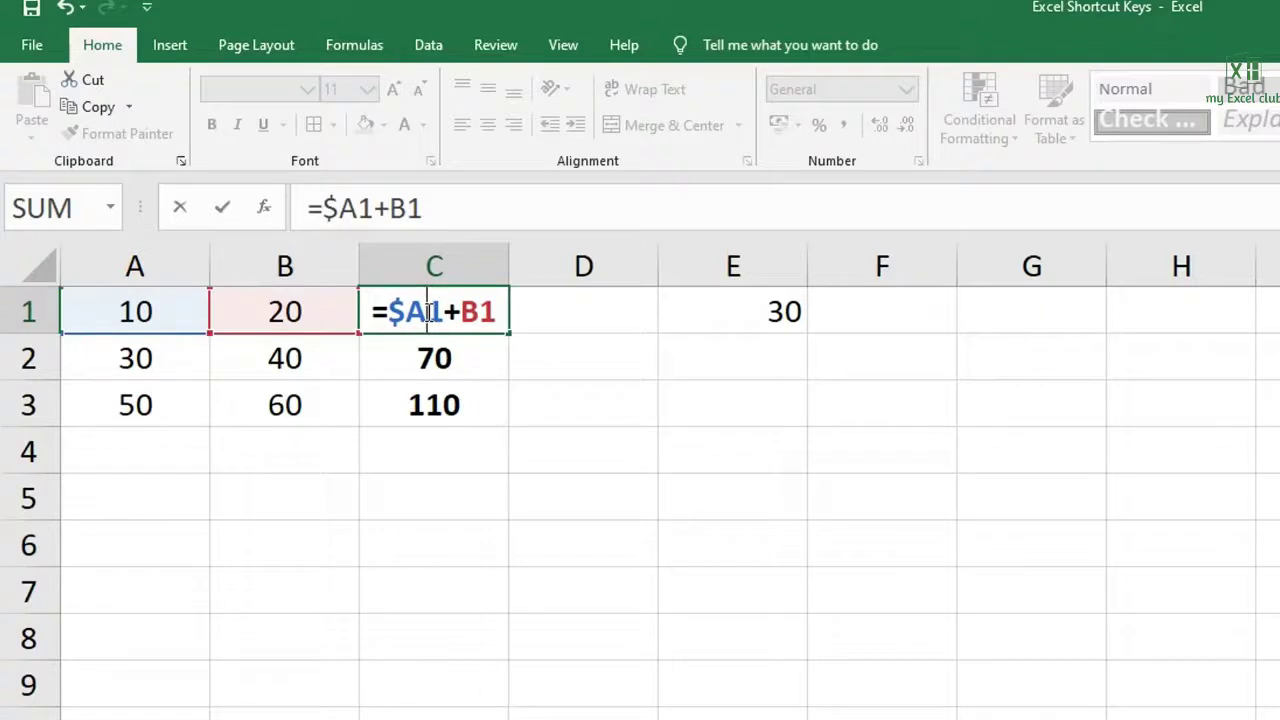
type("$")
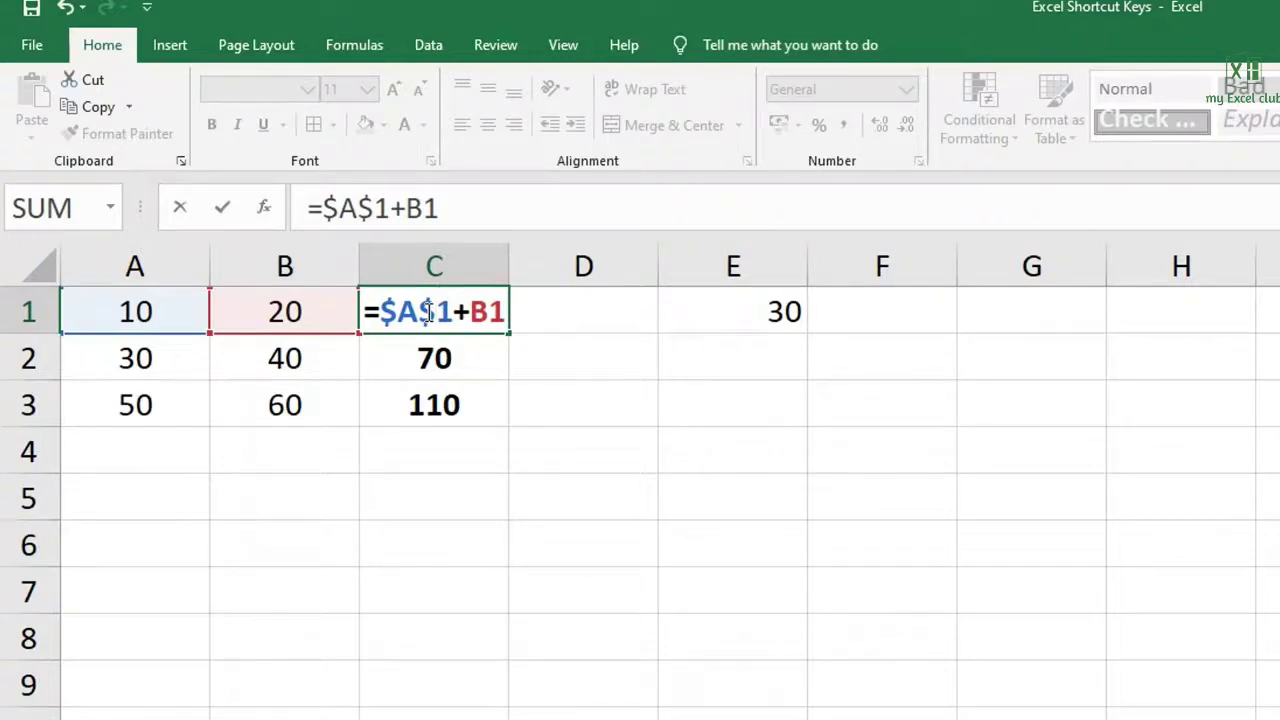
key("Return")
left_click(453, 311)
left_click_drag(508, 335, 482, 378)
Examine the formulas in C1 to C3 for their fixed $A$1 and relative column B references.
double_click(452, 358)
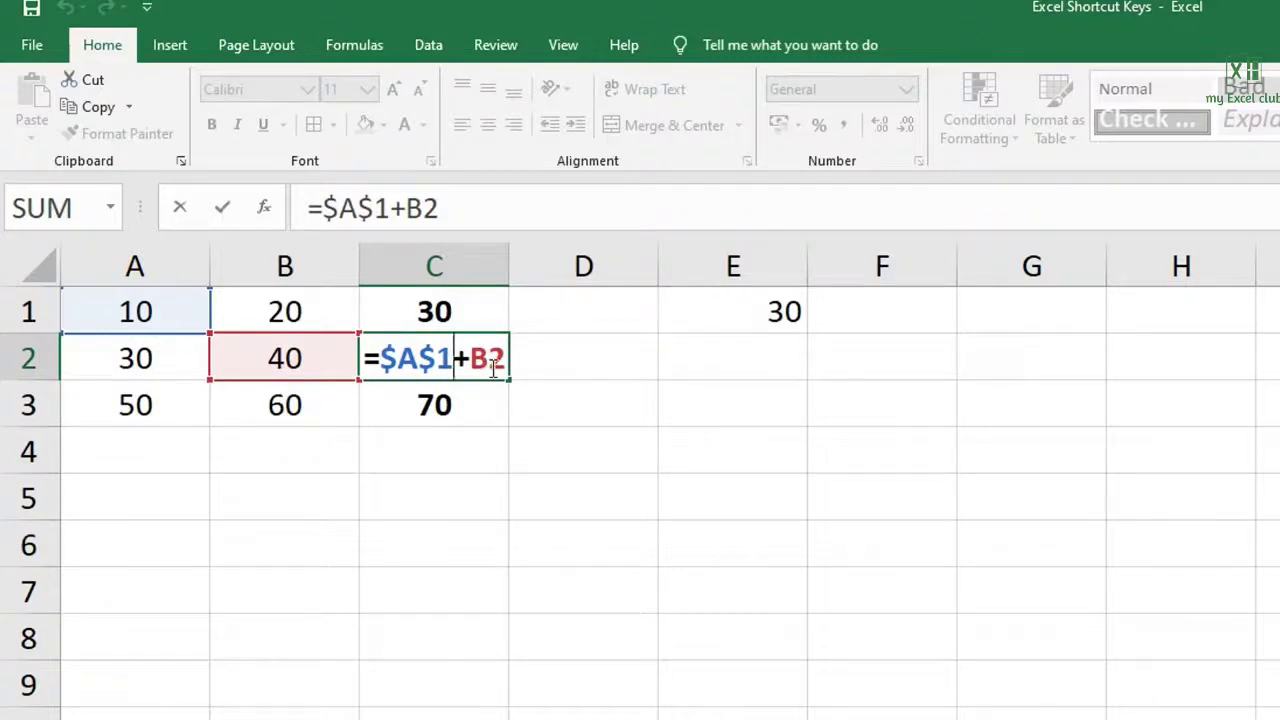
key("Return")
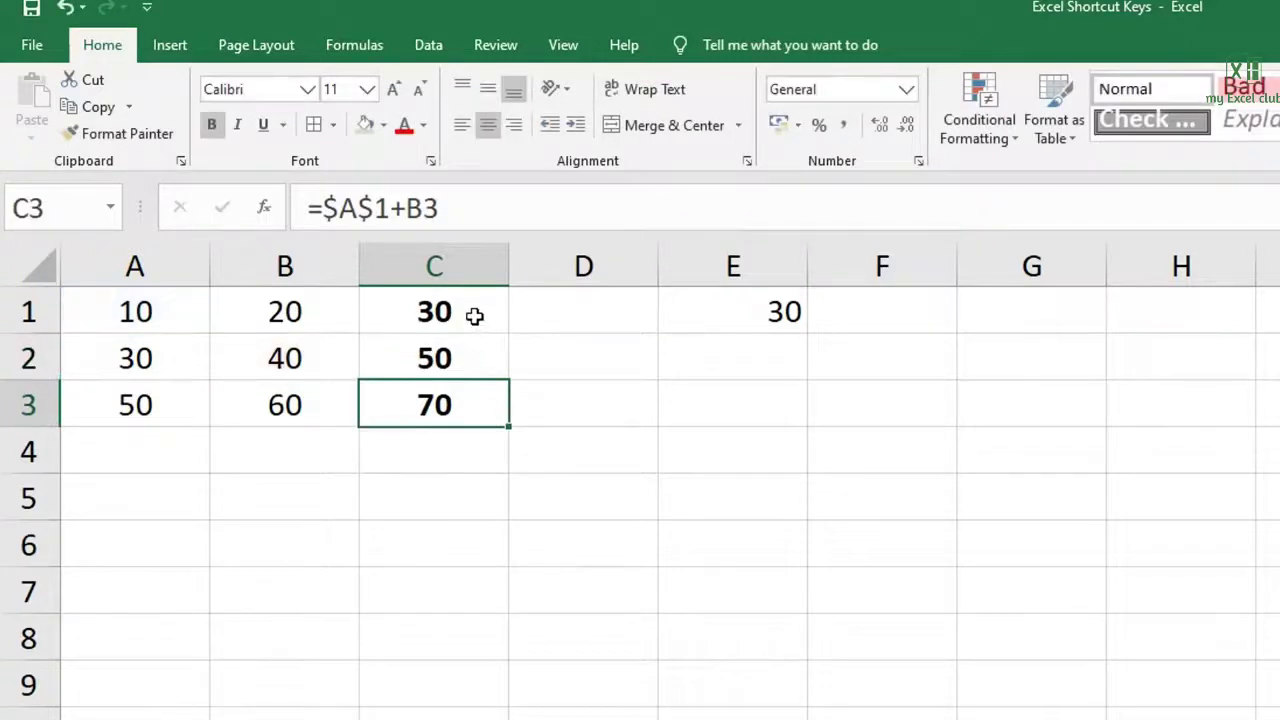
left_click(471, 316)
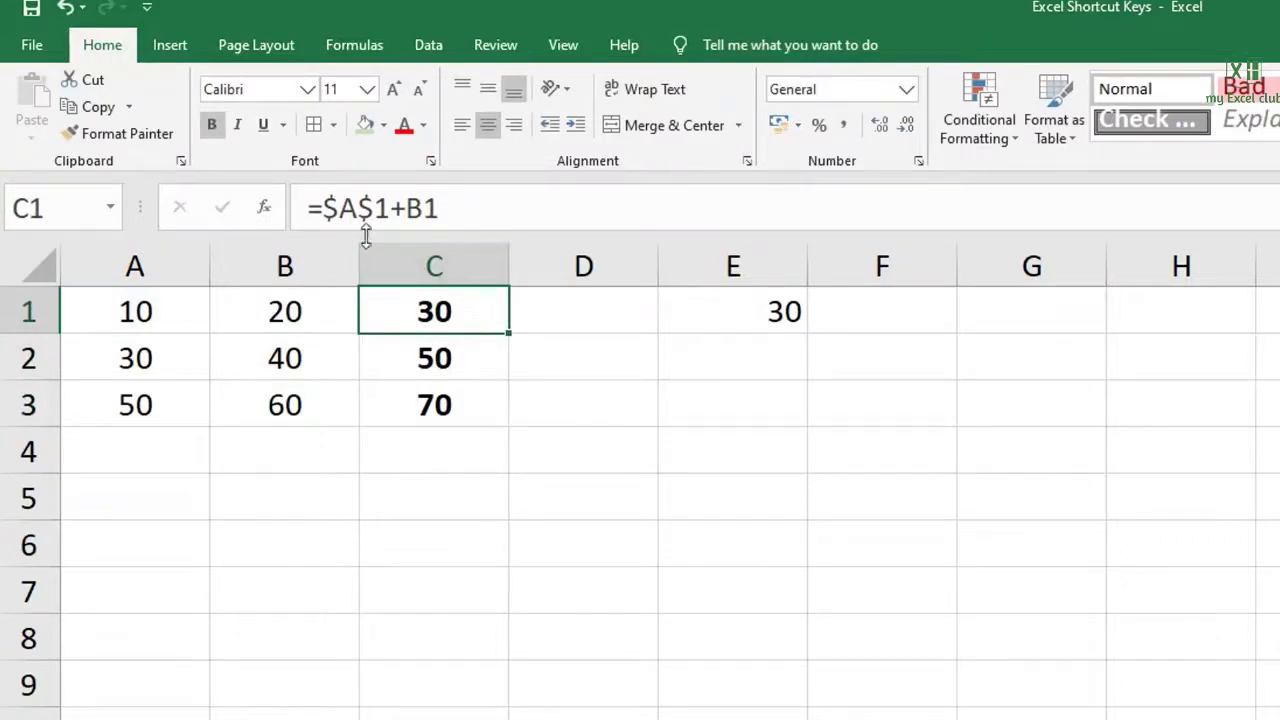
key("Down")
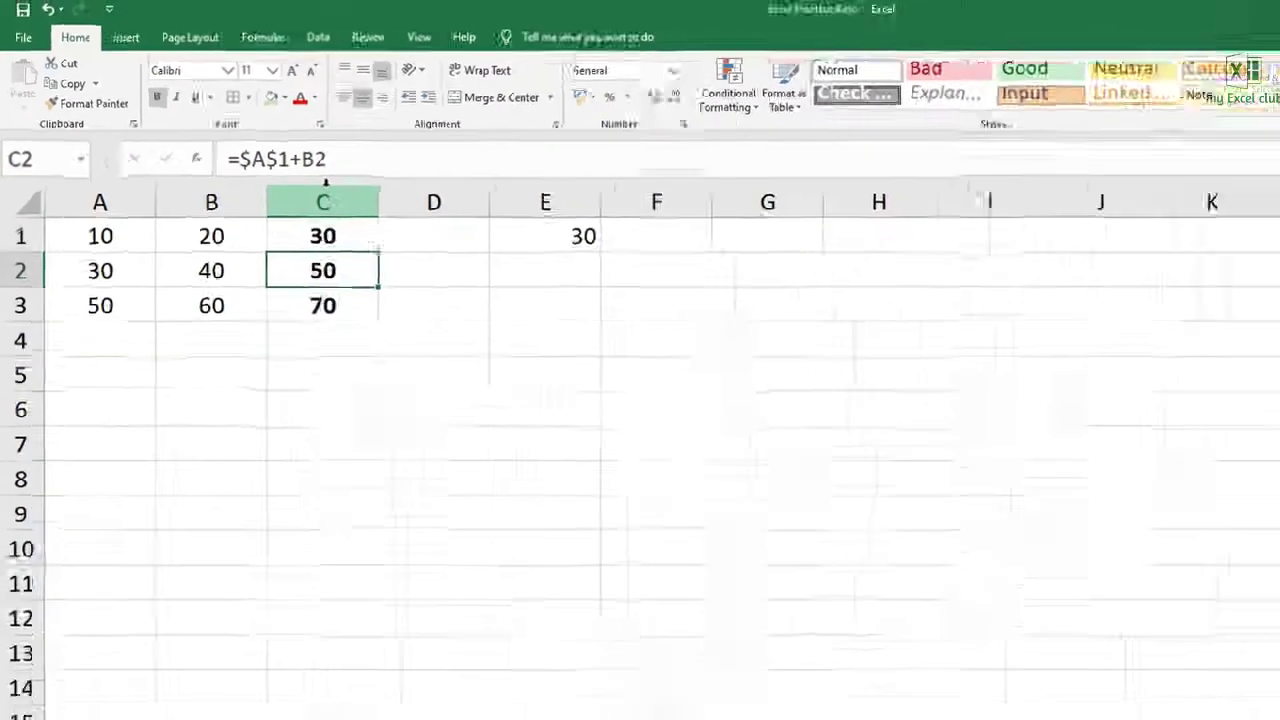
key("Down")
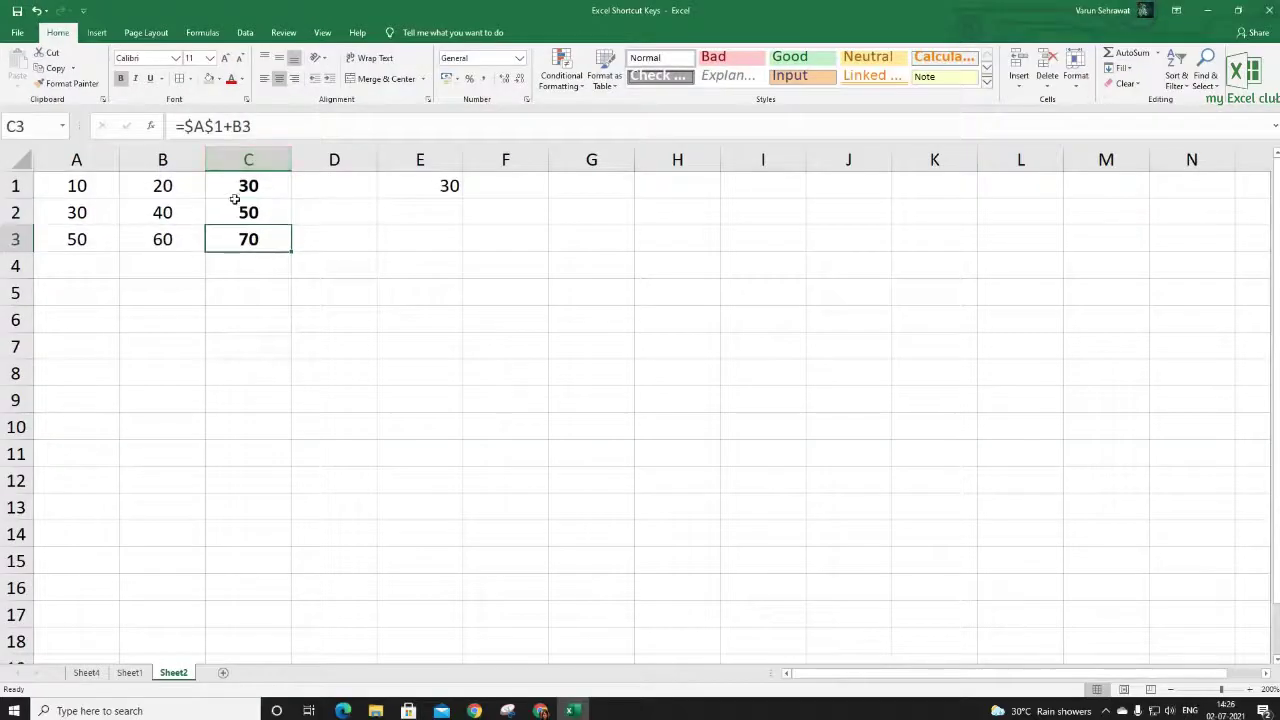
double_click(241, 237)
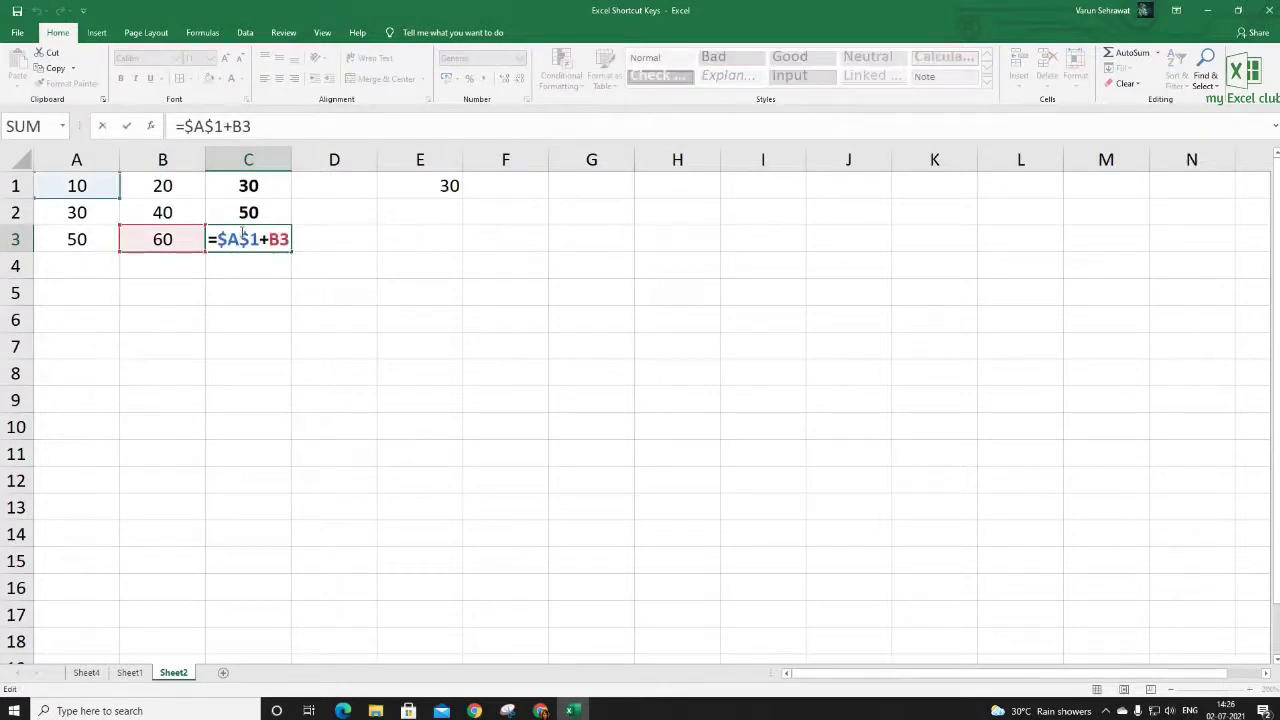
key("Escape")
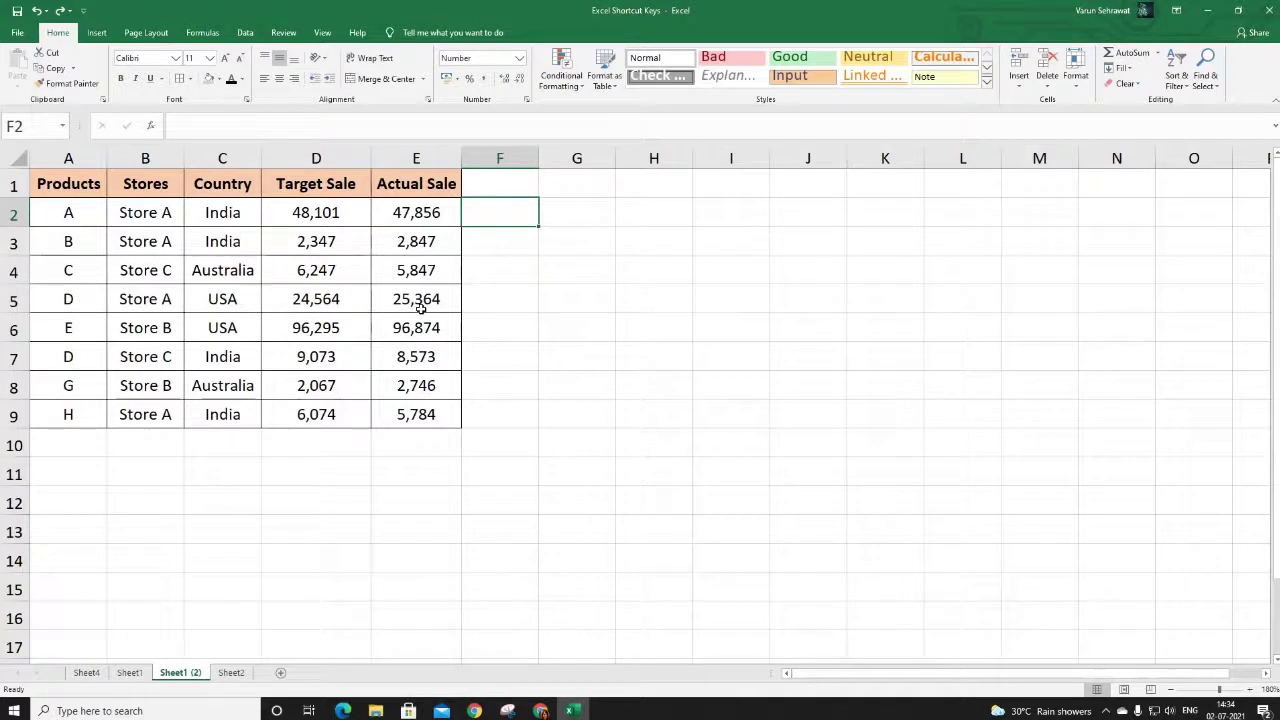
Subtract Actual Sale from Target Sale in F2 of Sheet1 (2) with =D2-E2, and fill the formula down to F9.
type("=")
left_click(322, 214)
type("-")
left_click(391, 214)
key("Return")
left_click(516, 222)
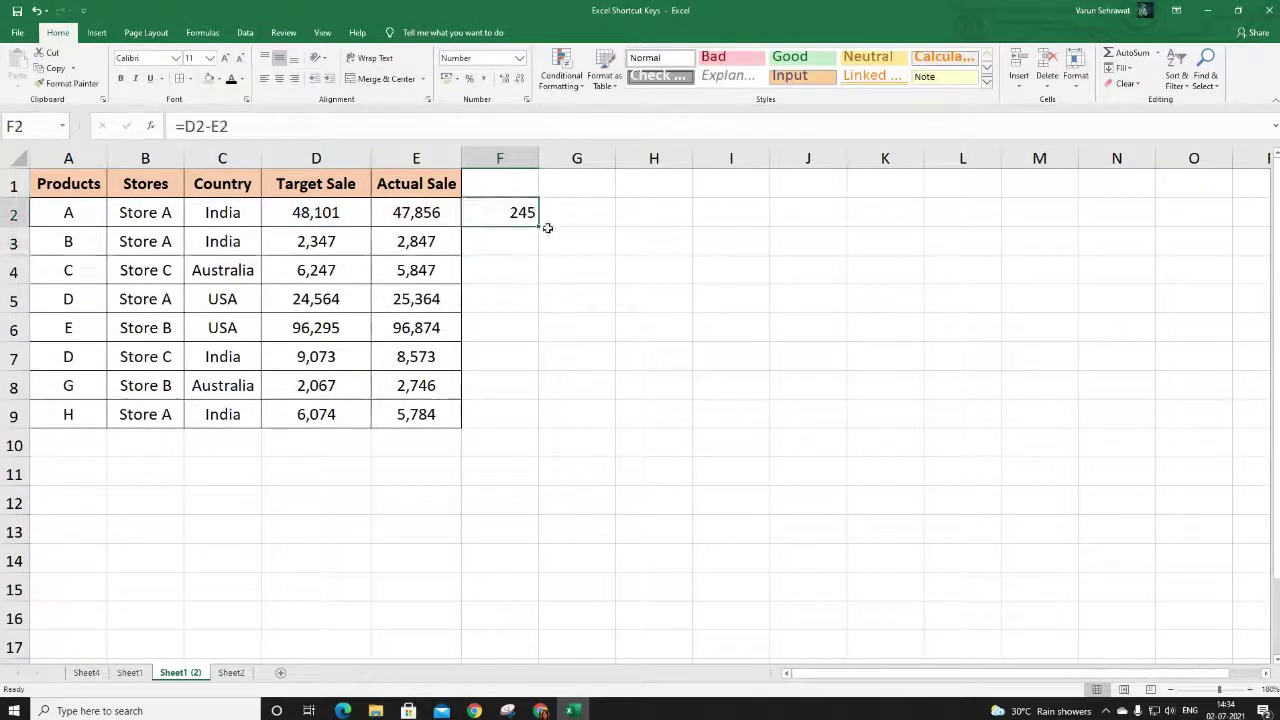
left_click_drag(538, 228, 515, 428)
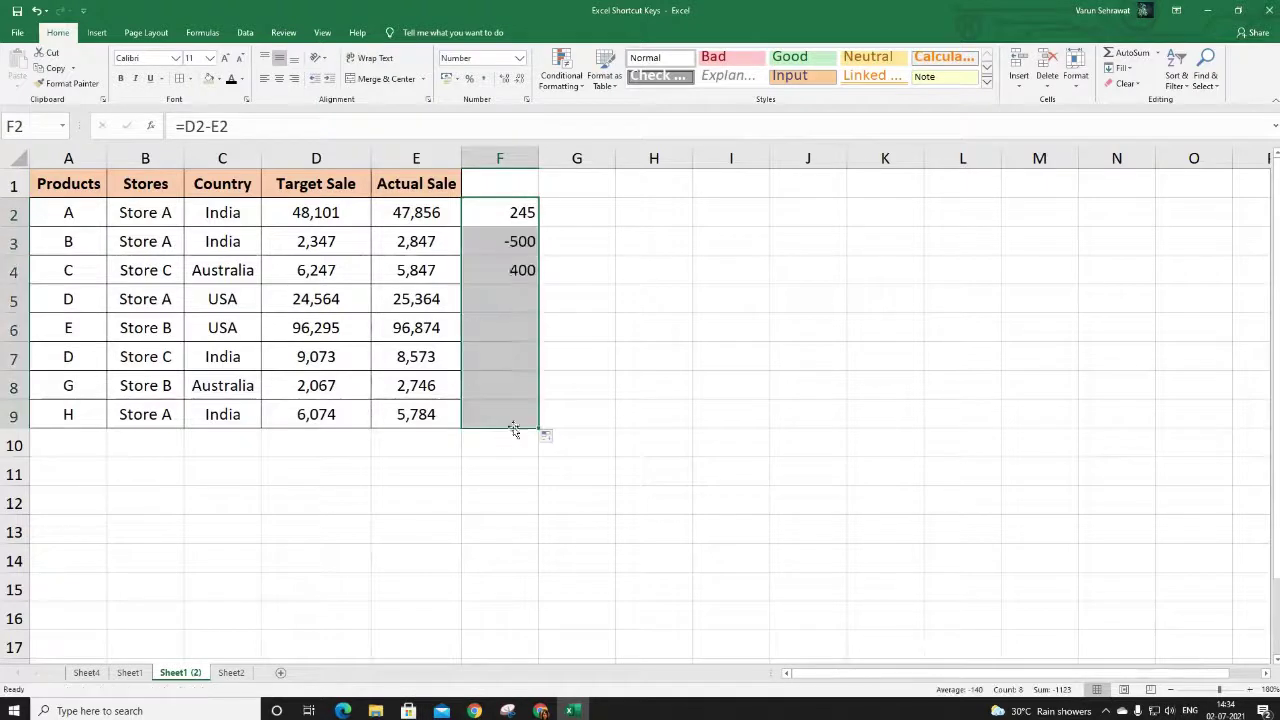
left_click(496, 212)
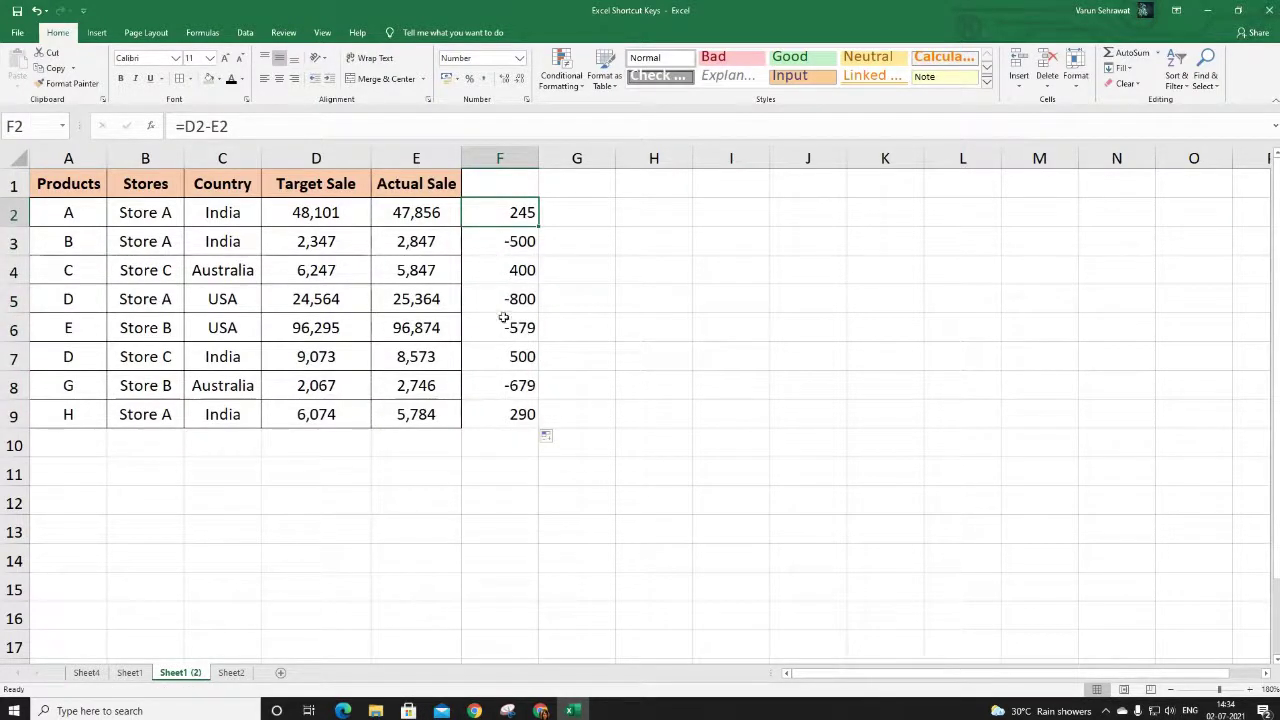
Apply a Less Than conditional formatting rule to column F for values below -150, using Light Red Fill with Dark Red Text.
left_click(500, 158)
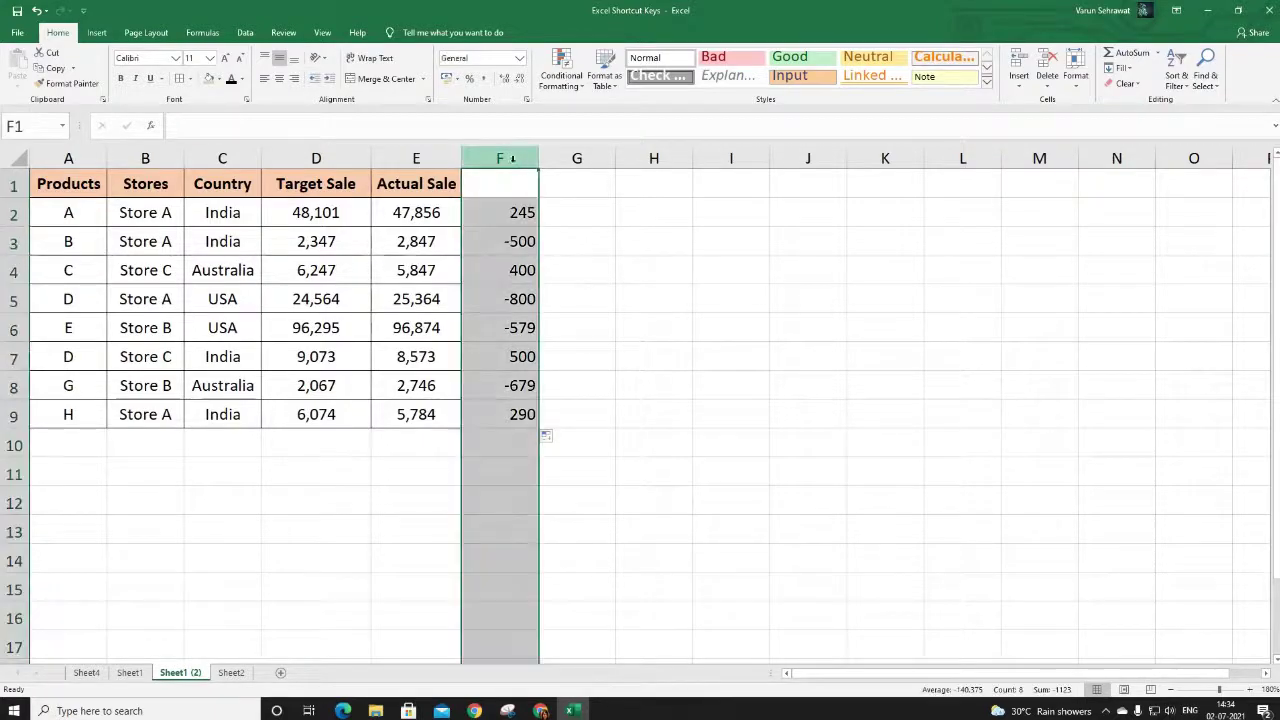
left_click(561, 77)
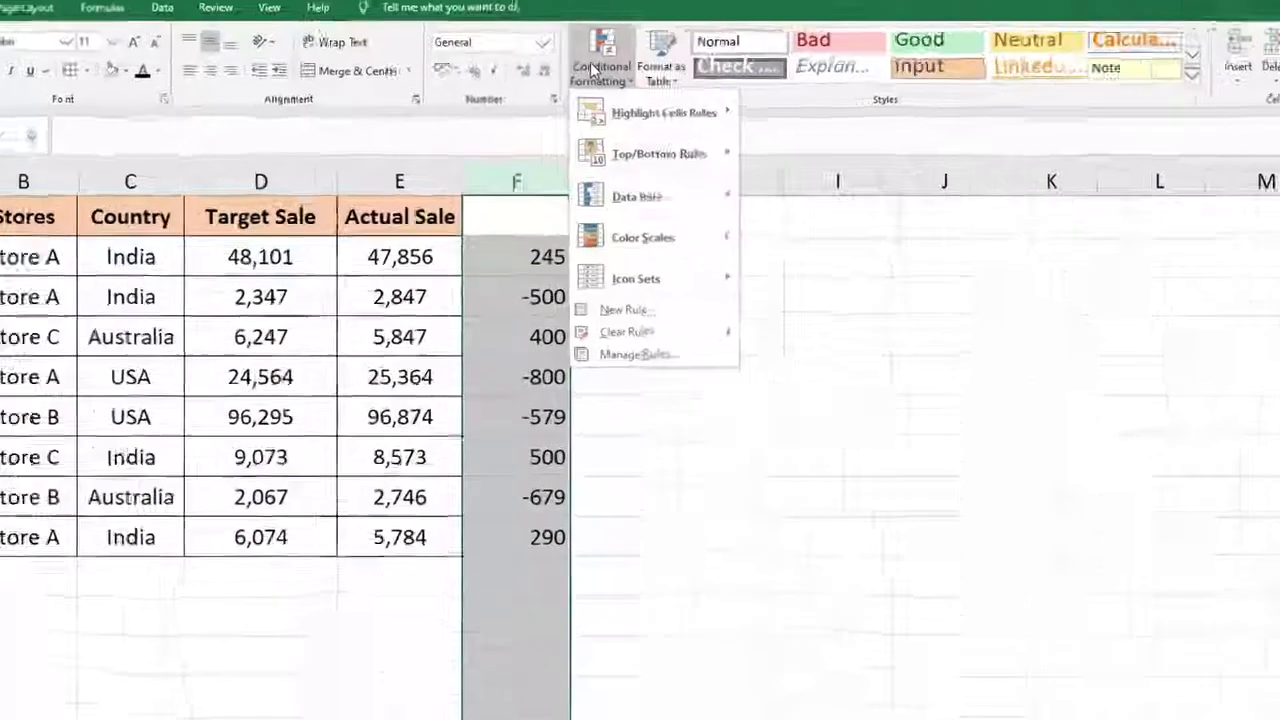
mouse_move(655, 110)
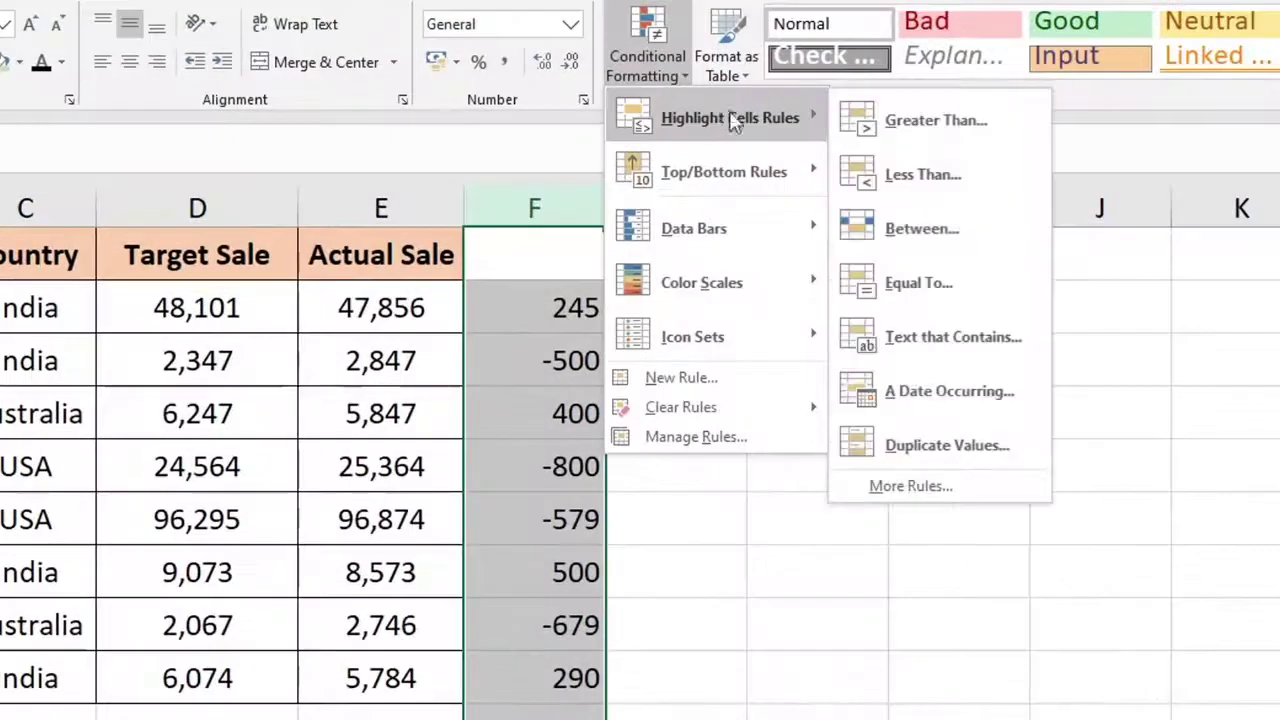
left_click(830, 150)
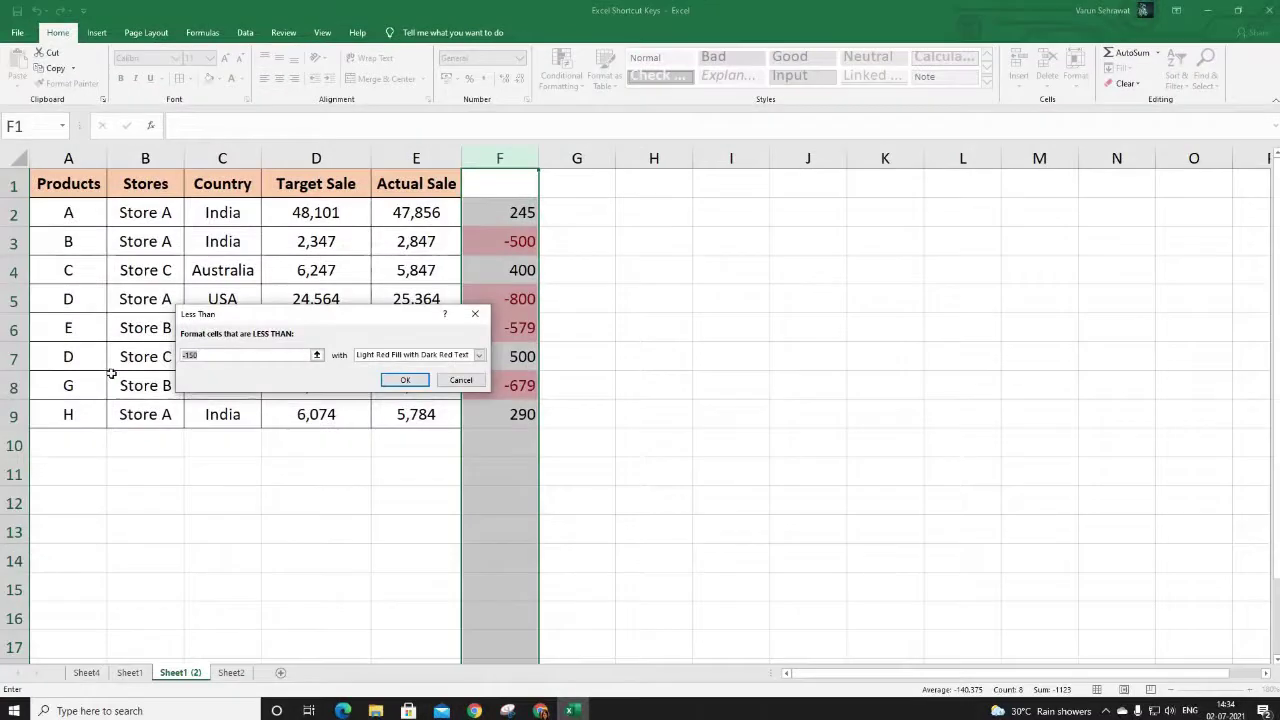
left_click(406, 381)
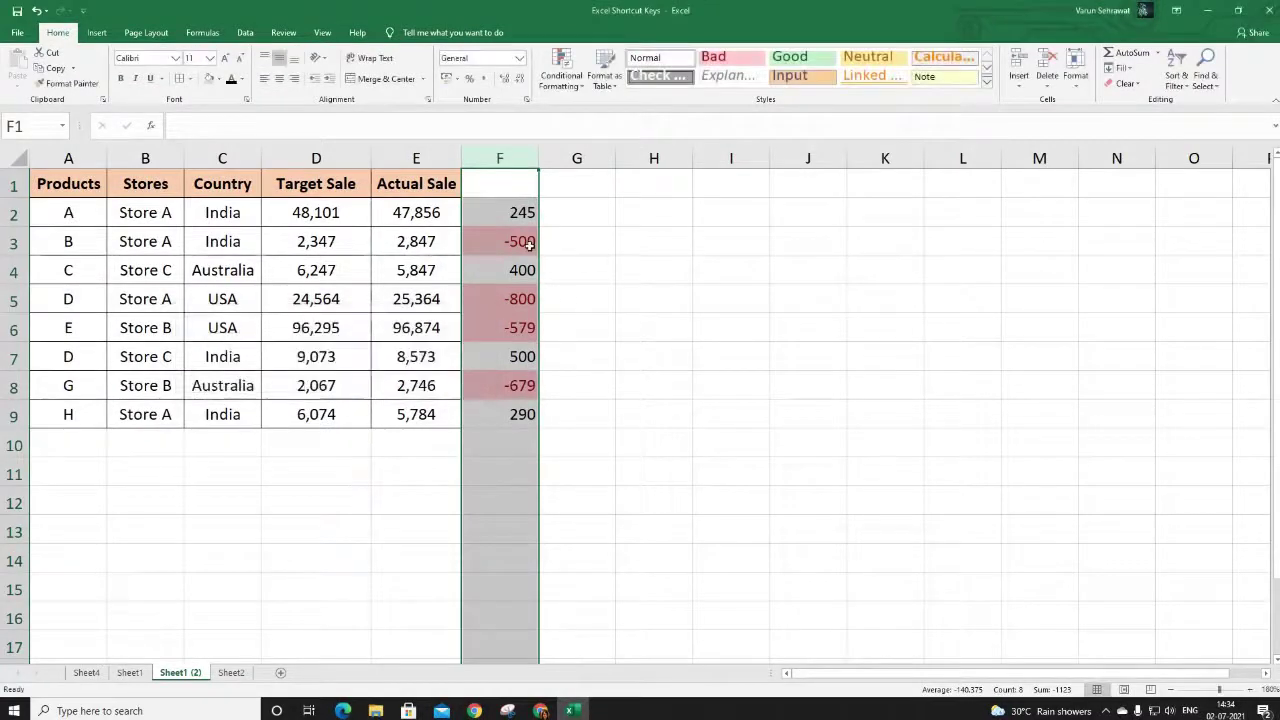
key("Down")
key("Down")
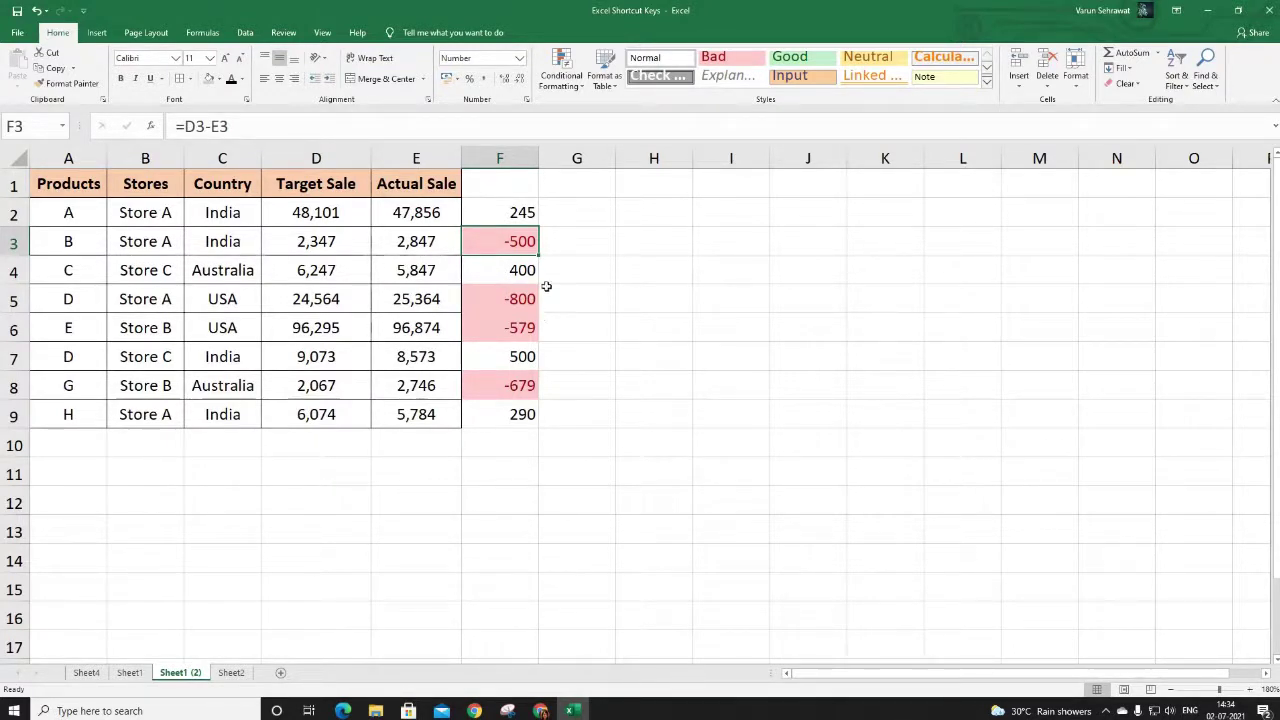
left_click(576, 158)
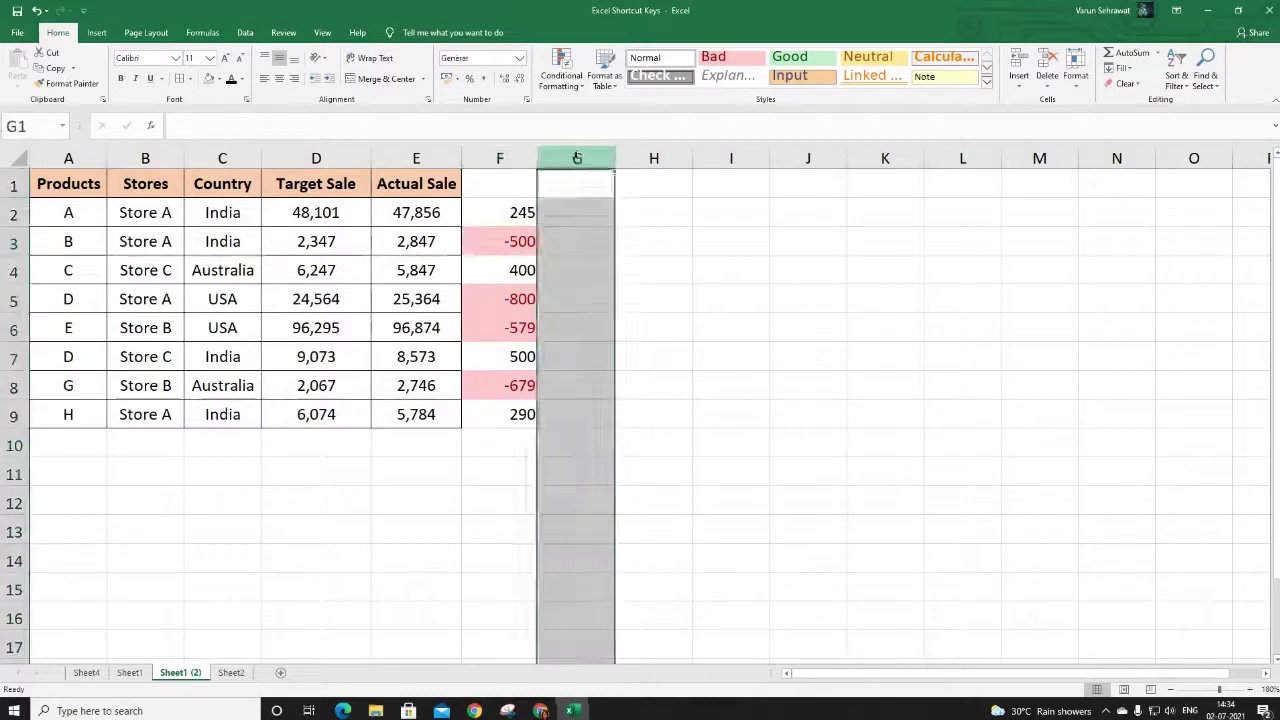
left_click(561, 70)
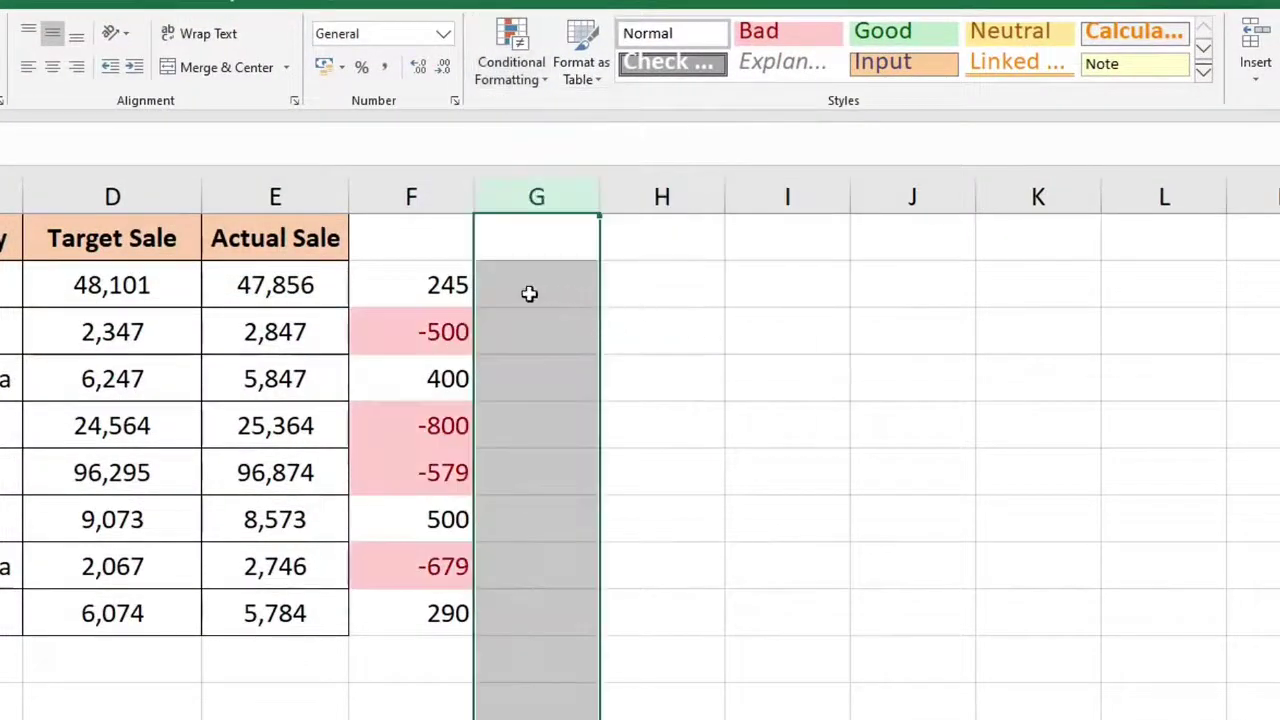
left_click(530, 290)
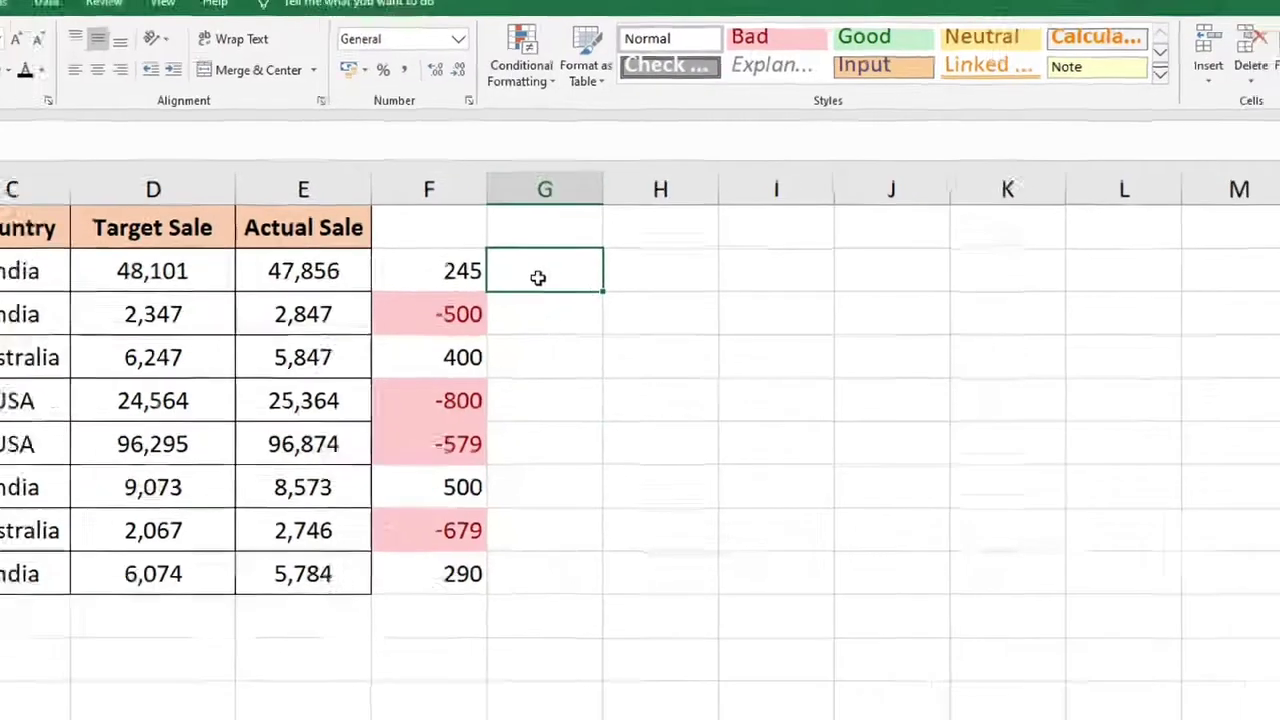
Calculate Target Sale minus Actual Sale in G2 with =D2-E2, and fill the formula down to G9.
type("=")
left_click(320, 213)
type("-")
left_click(421, 212)
key("Return")
left_click(596, 215)
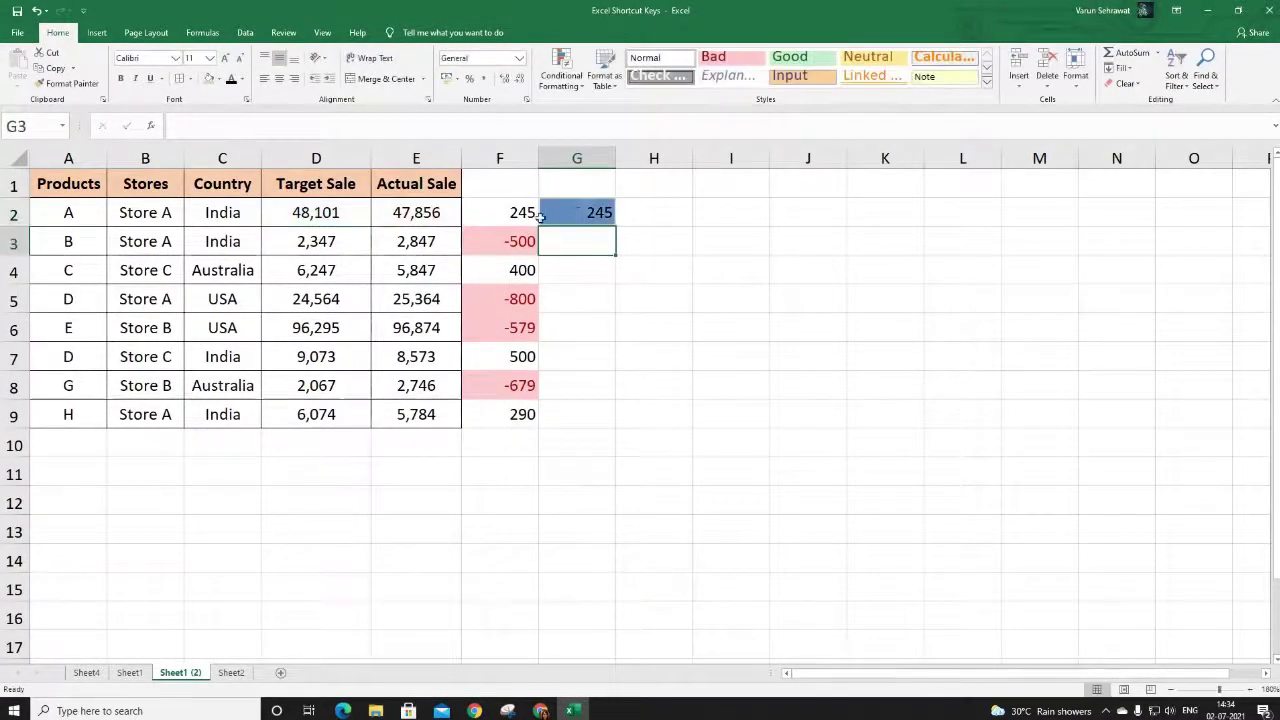
left_click_drag(615, 226, 623, 423)
left_click(399, 187)
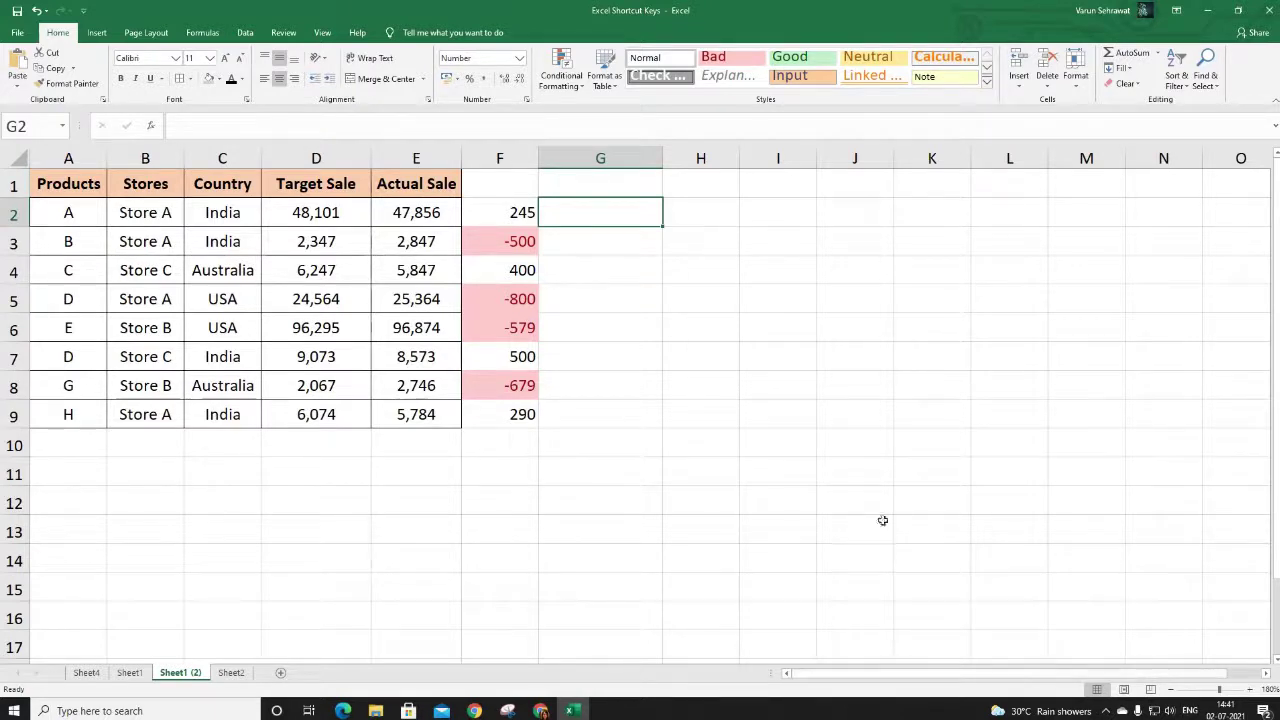
Enter the formula =IF(F2>50,"Good","Bad") in G2 to rate the sales difference in F2.
type("=if(")
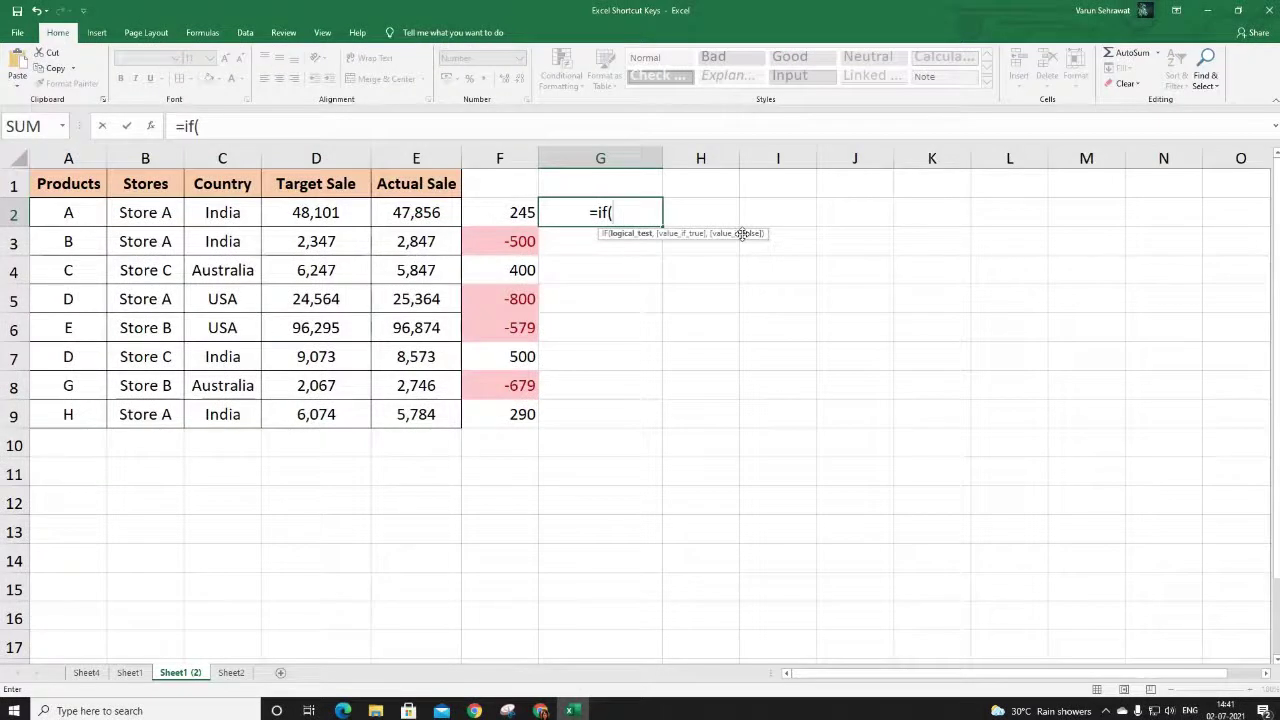
left_click(484, 213)
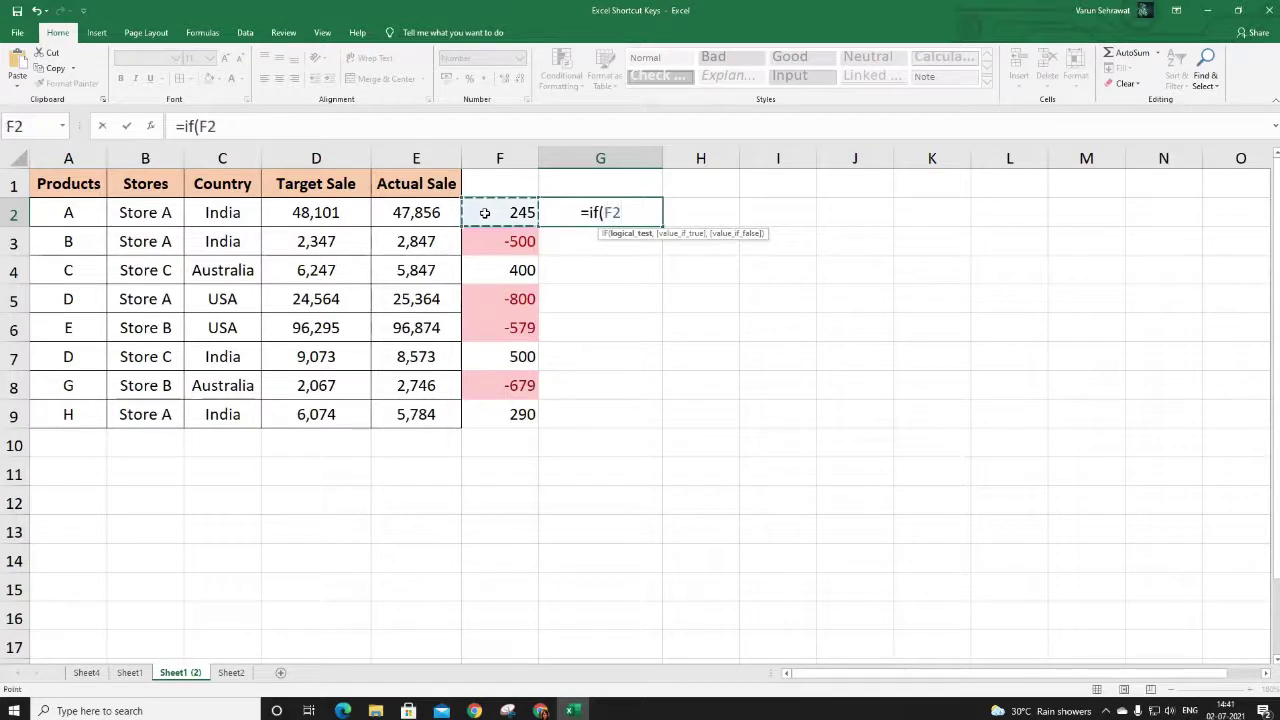
type(">")
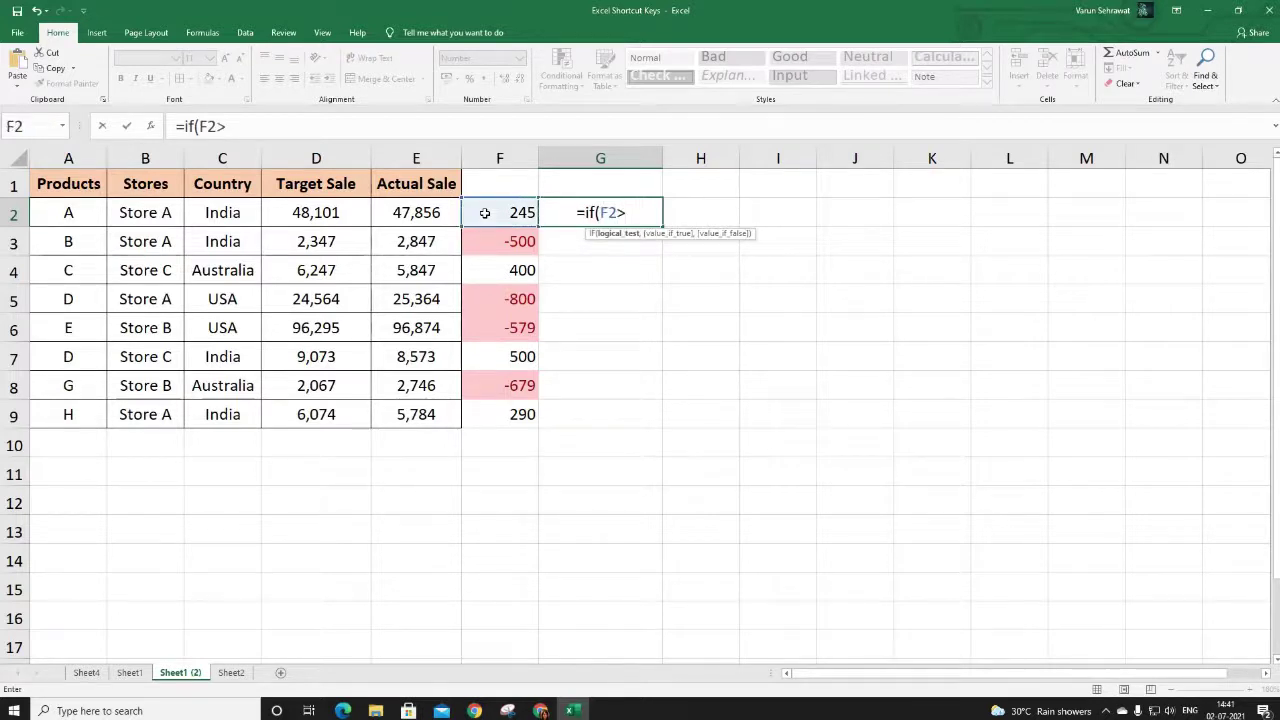
type("50,")
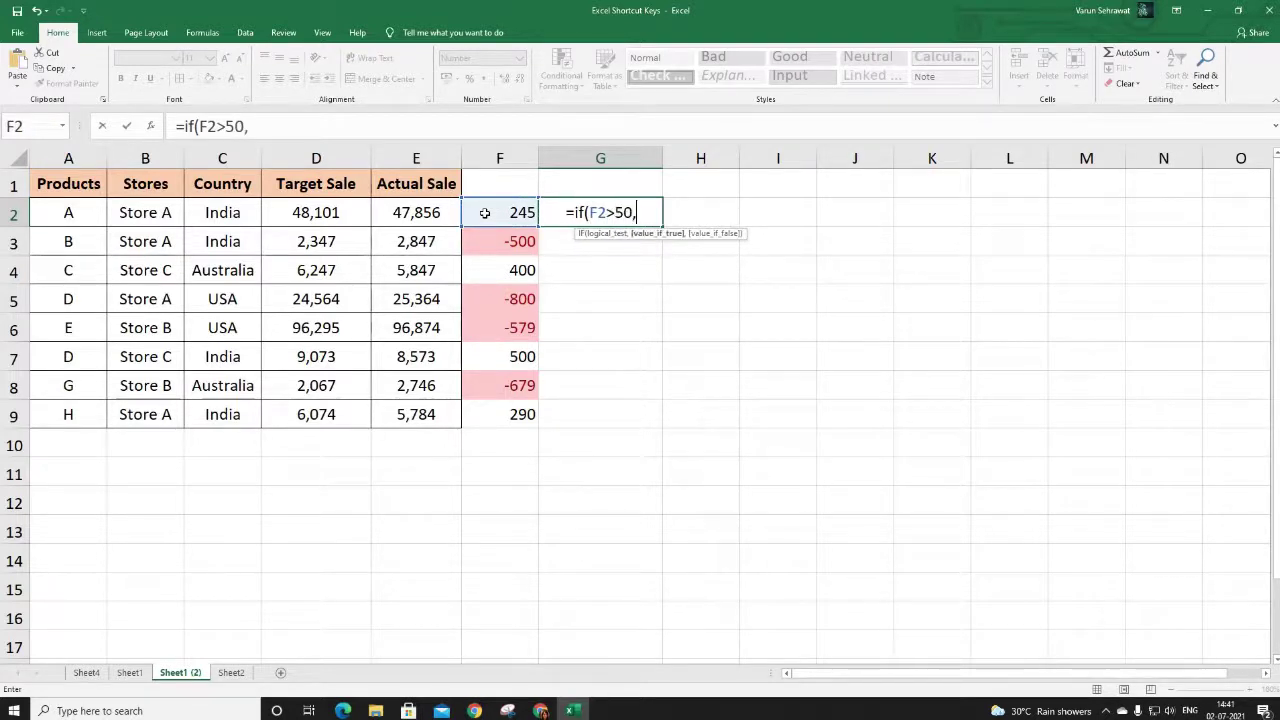
type("\"Good\",\"B")
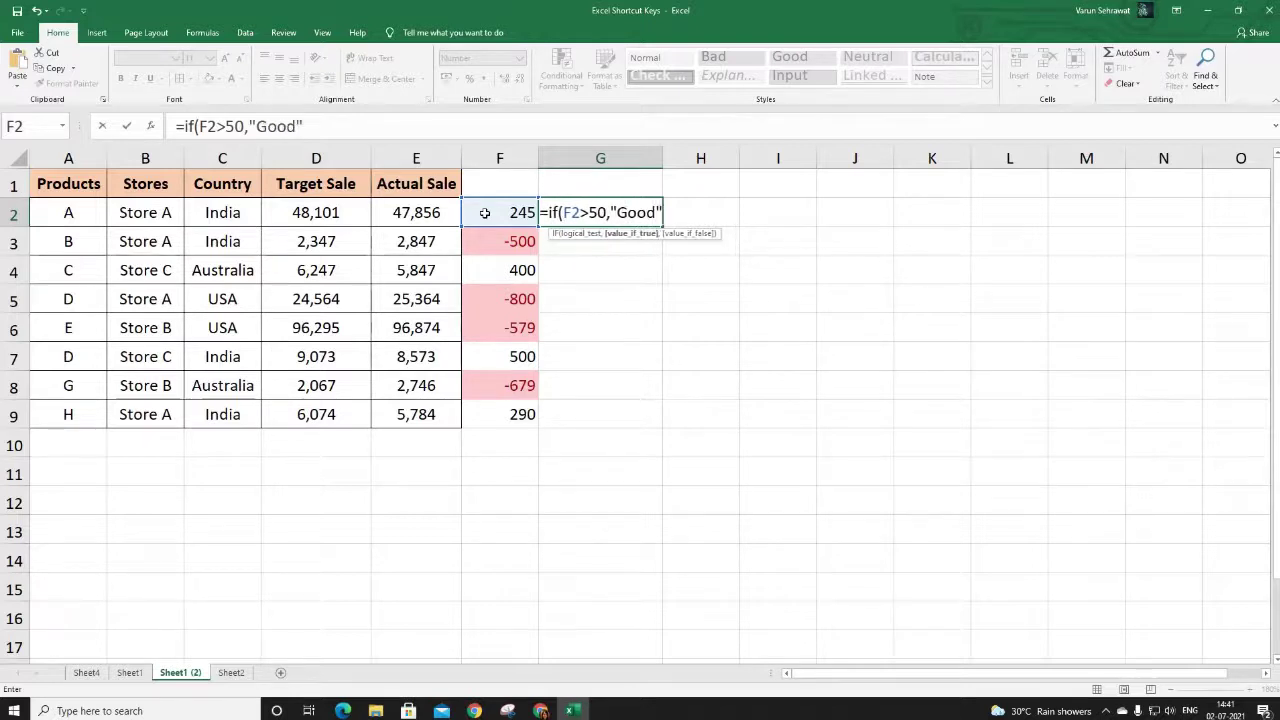
type("ad\")")
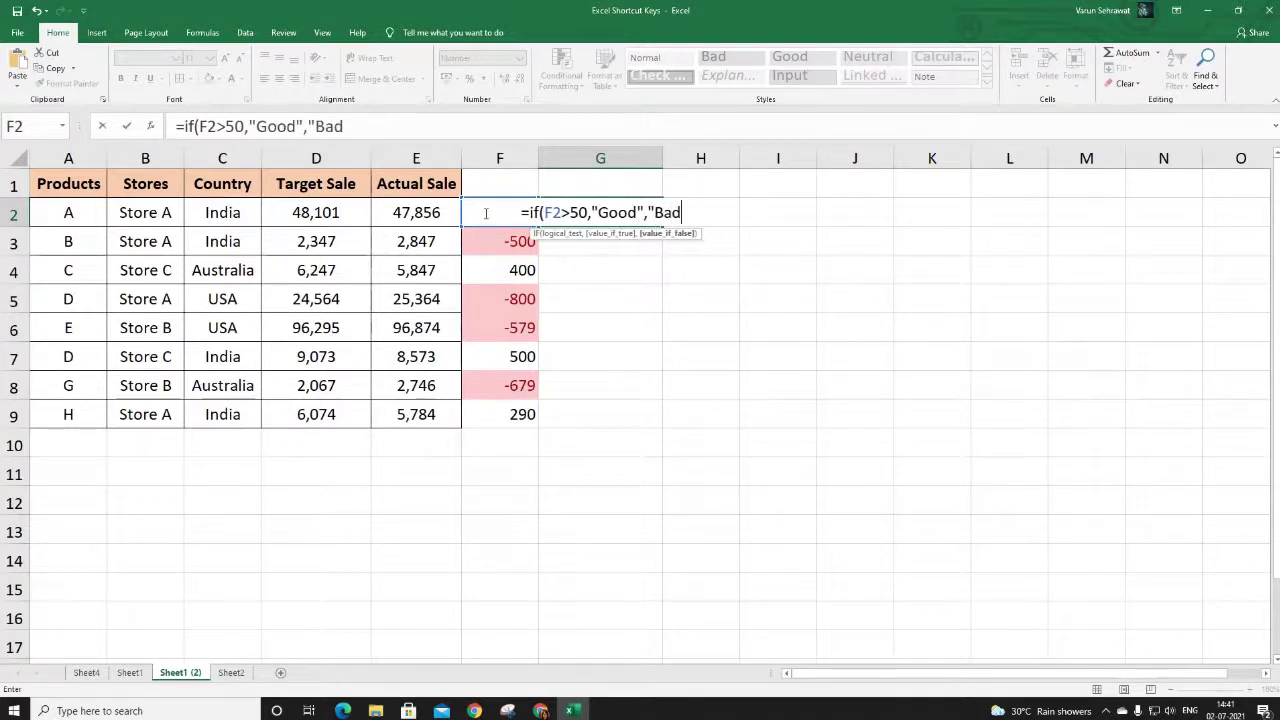
key("Return")
Fill the IF formula from G2 down to G9 to rate every product's sales difference.
left_click(566, 212)
left_click(660, 230)
left_click(651, 217)
double_click(662, 227)
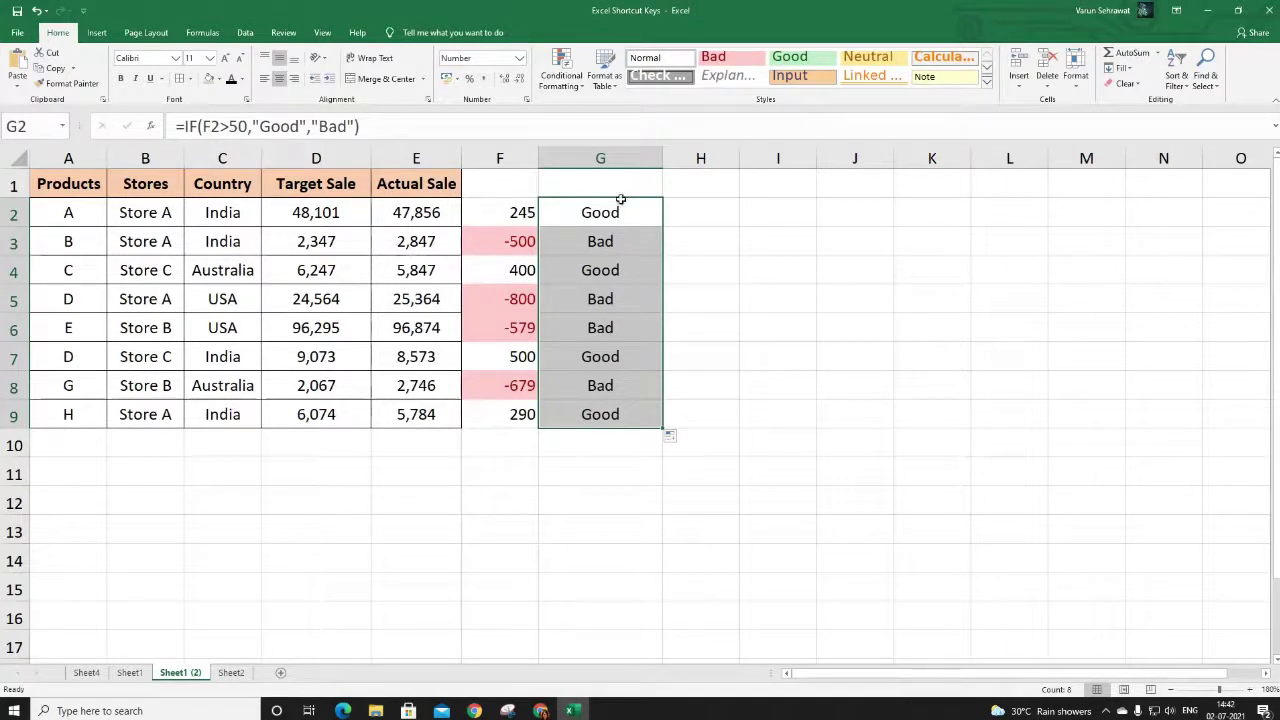
Change the G2 formula to the nested =IF(B2="Store A",IF(F2>50,"Good","Bad"),"Not Store A"), and fill it down to G9.
left_click(620, 203)
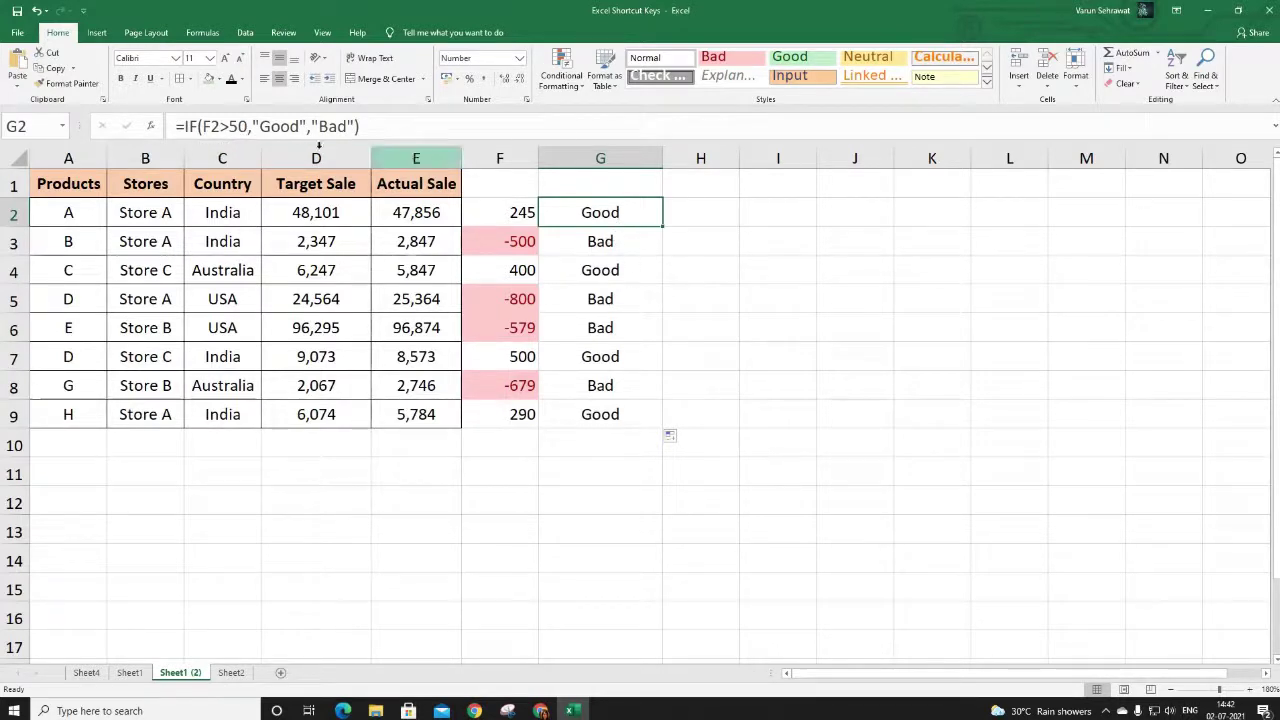
double_click(593, 212)
left_click_drag(513, 212, 703, 217)
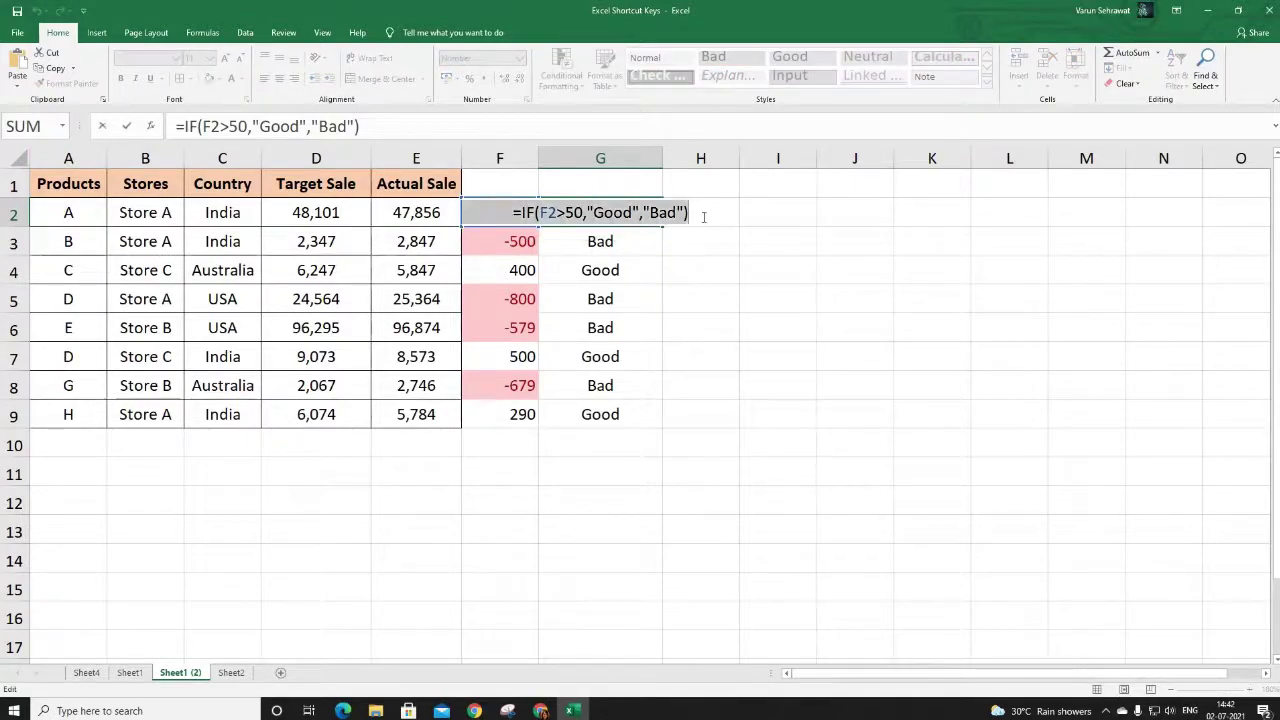
key("ctrl+v")
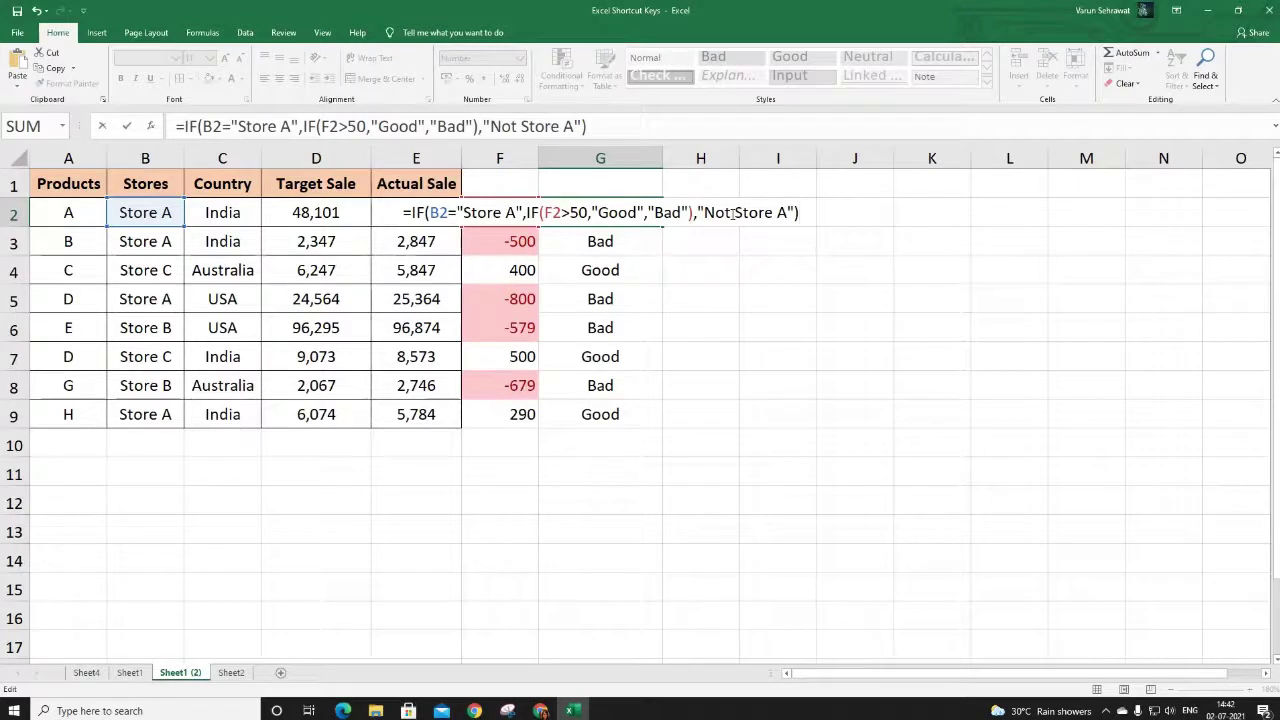
key("Return")
left_click(645, 214)
double_click(662, 226)
left_click(641, 219)
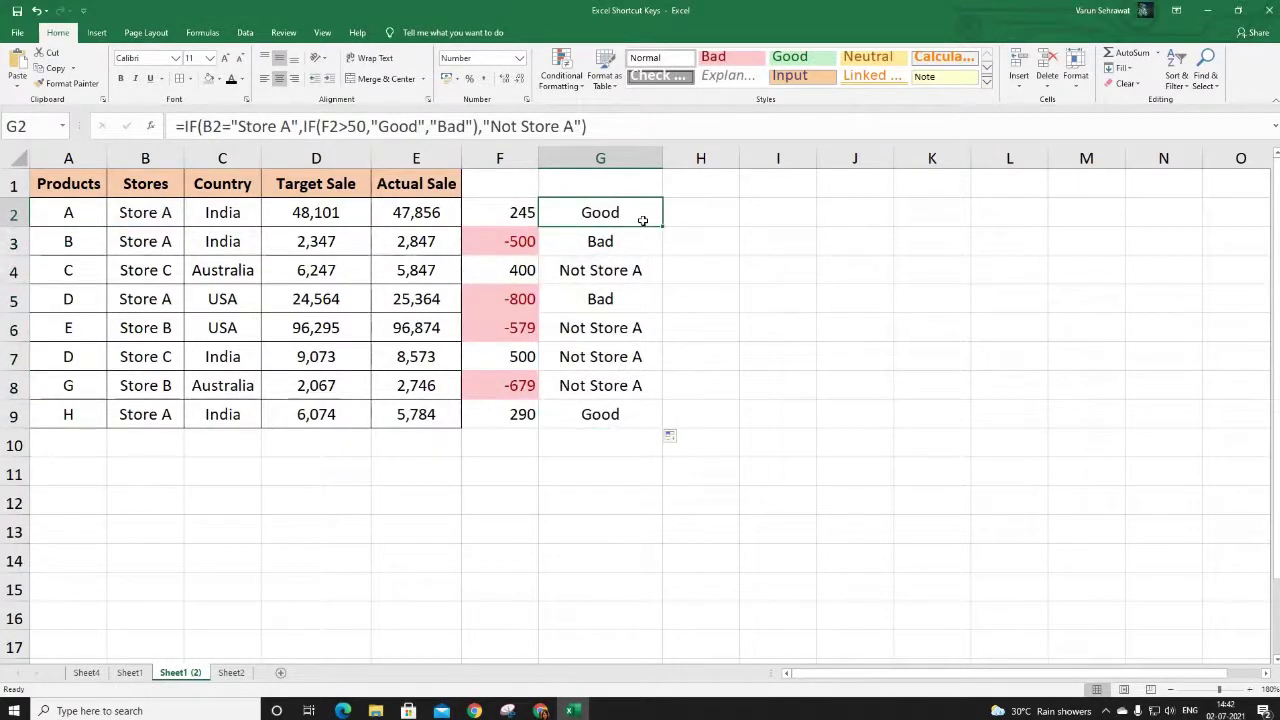